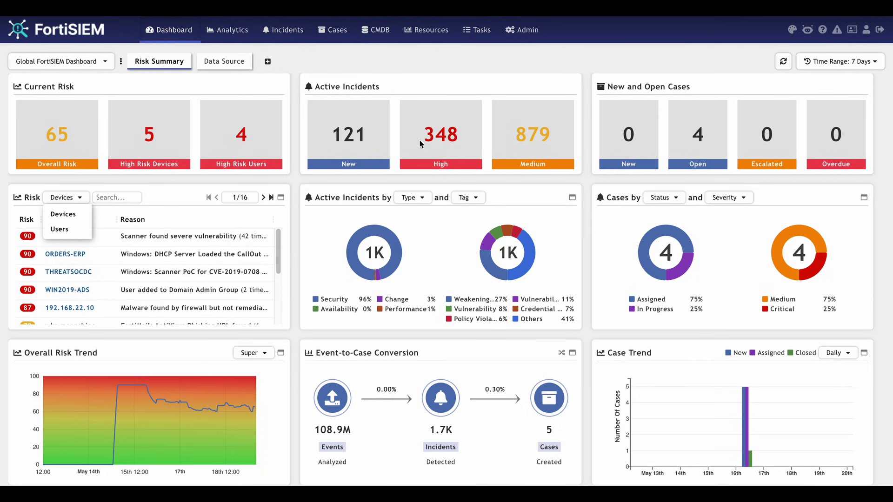
# Break down the Active Incidents widget on the Risk Summary dashboard by Tactic and Severity.
pyautogui.click(480, 198)
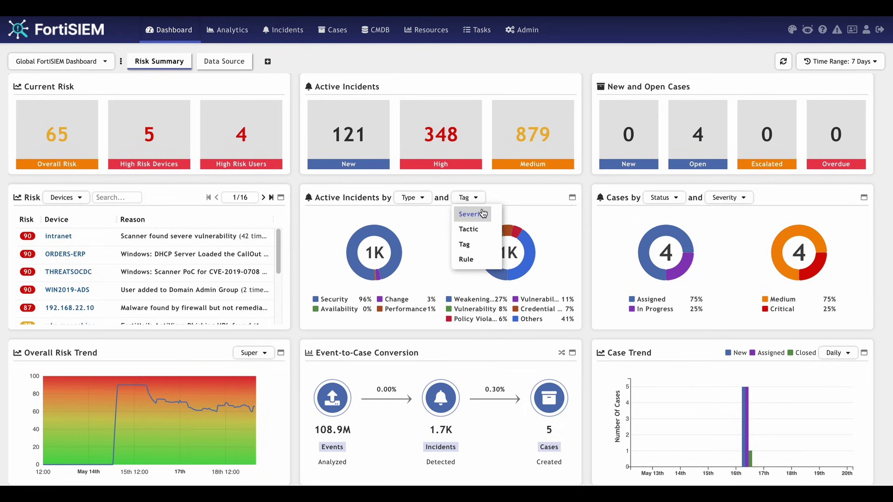
pyautogui.click(481, 213)
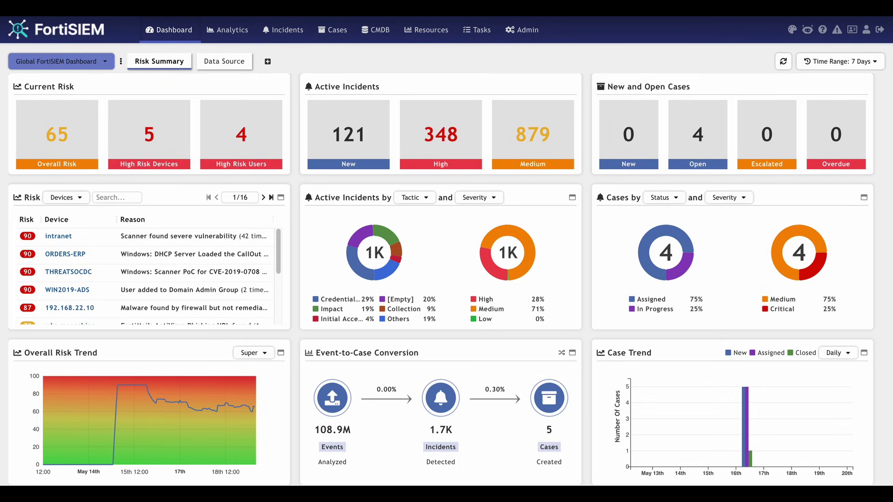
# Switch to the Fortinet Security Fabric dashboard and view its FortiGate/FortiProxy Threat and FortiEDR pages.
pyautogui.click(83, 63)
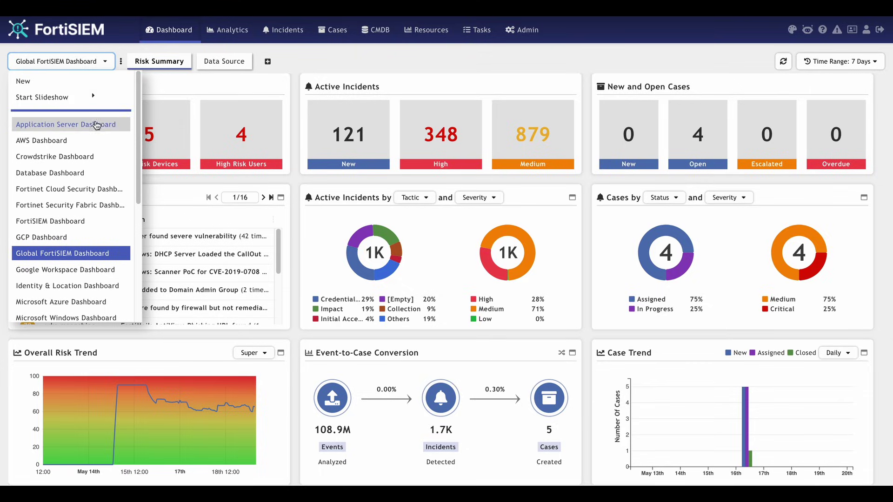
pyautogui.click(59, 205)
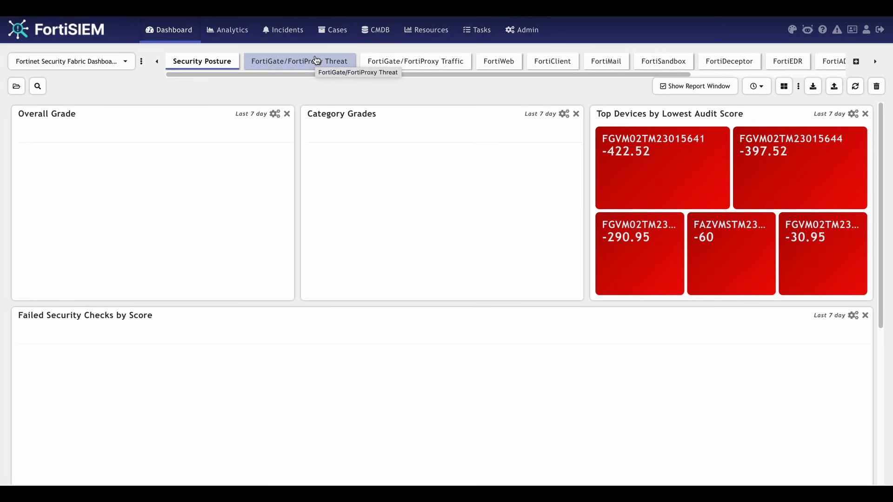
pyautogui.click(317, 60)
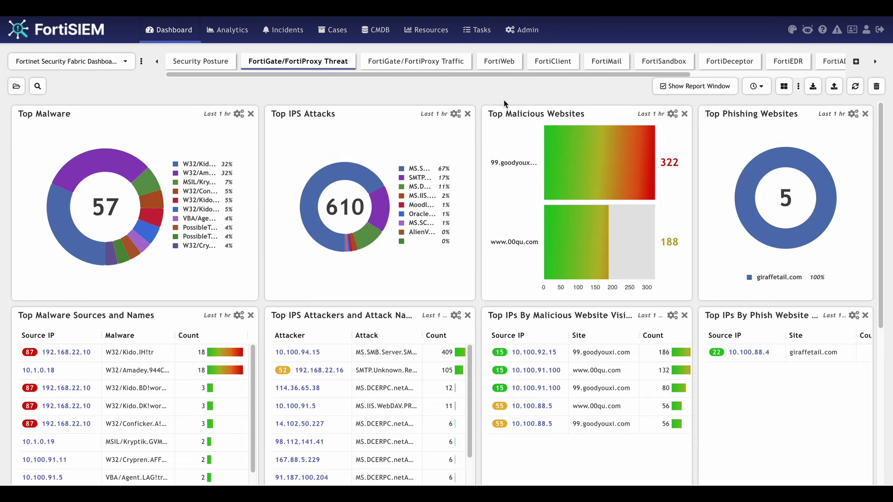
pyautogui.click(795, 65)
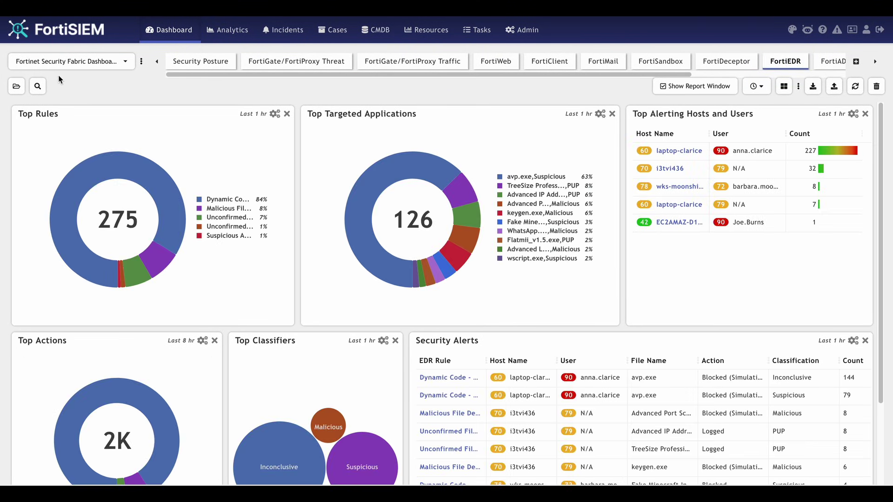
# Filter the FortiEDR dashboard by the host laptop-clarice and collapse the filter list.
pyautogui.click(44, 86)
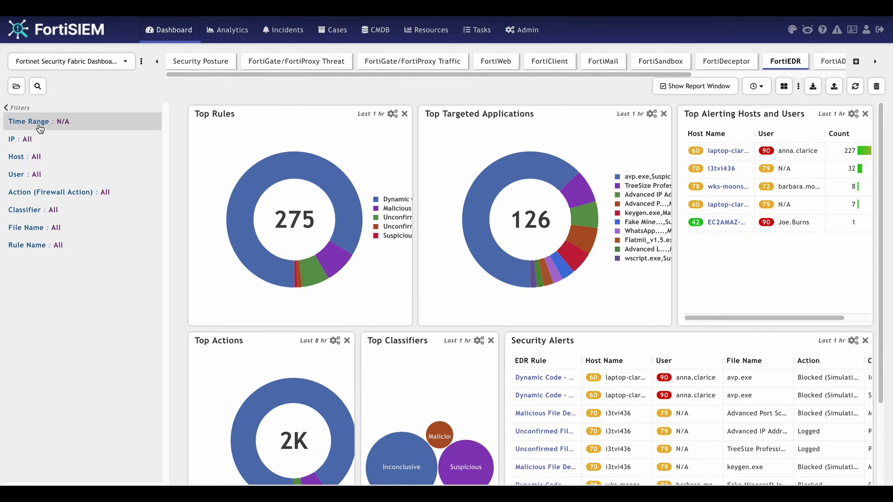
pyautogui.click(33, 159)
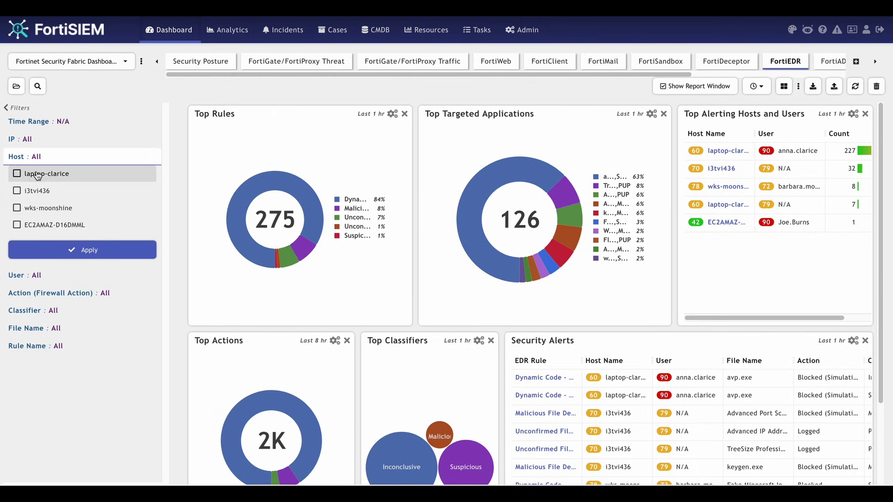
pyautogui.click(17, 173)
pyautogui.click(72, 252)
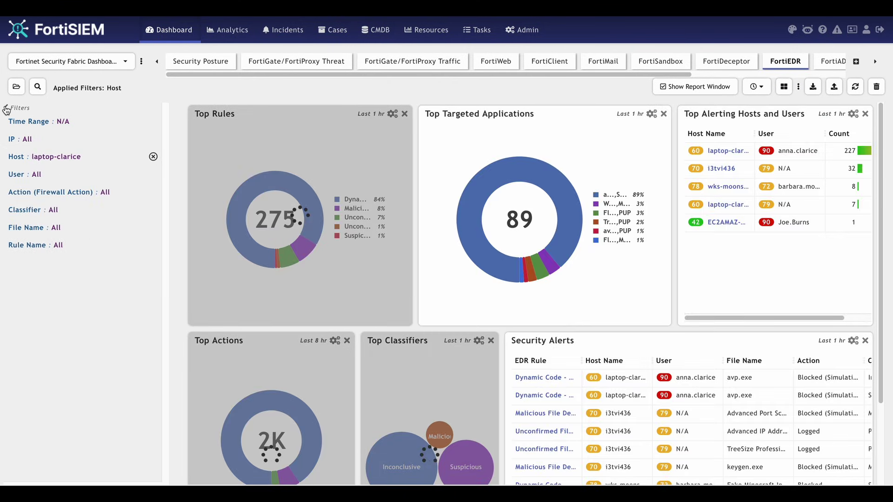
pyautogui.click(6, 108)
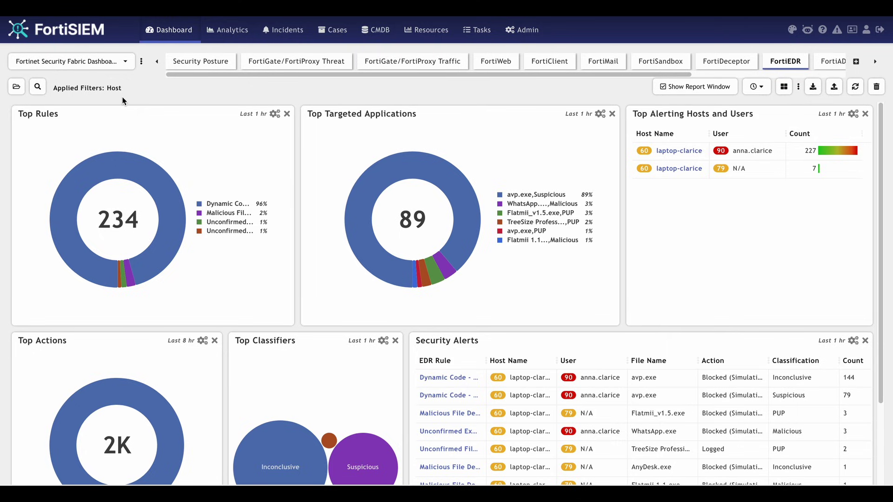
# View the list of available reports for the dashboard, and shrink the Top Rules widget.
pyautogui.click(16, 87)
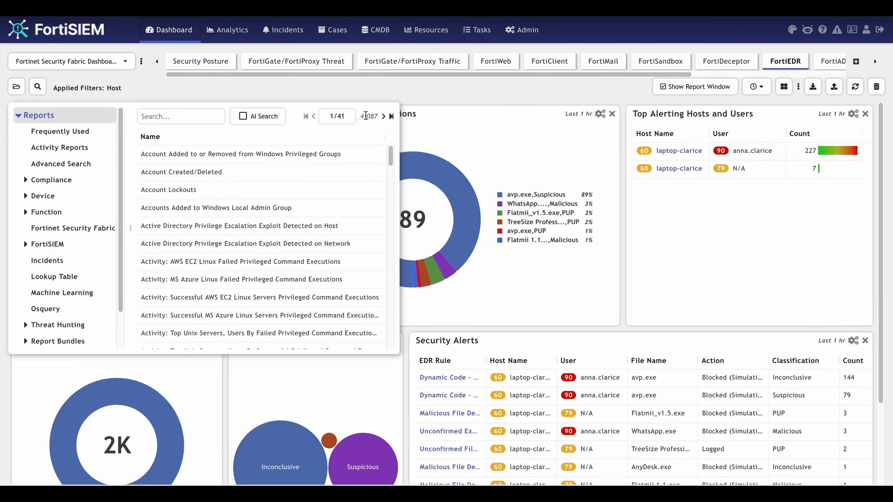
pyautogui.click(470, 95)
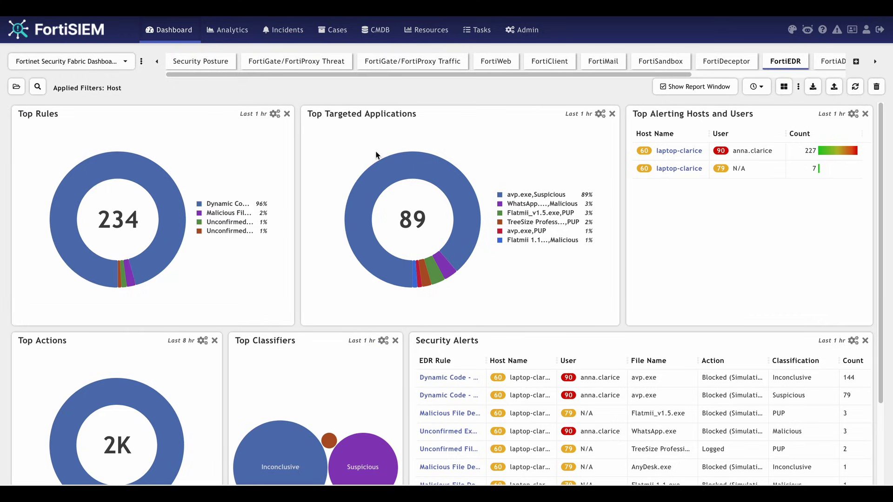
pyautogui.moveTo(292, 324); pyautogui.dragTo(199, 197)
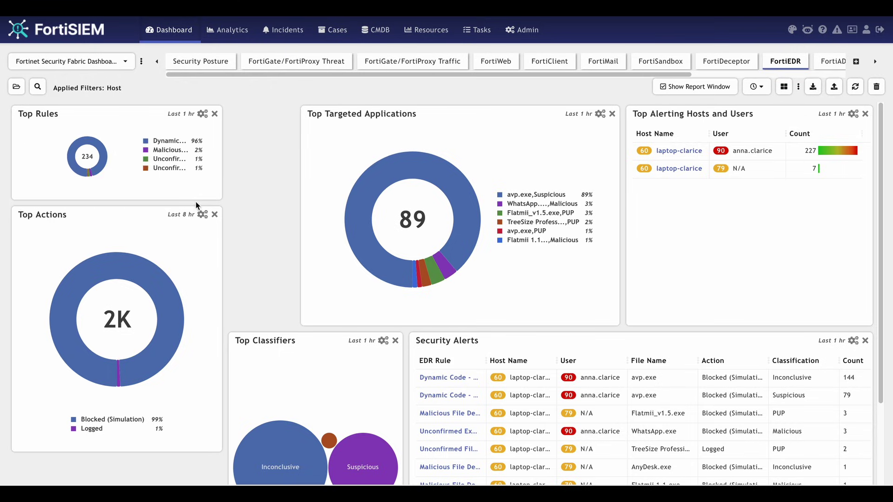
# Examine the chart types offered in the Top Rules widget's settings and leave without saving.
pyautogui.click(203, 113)
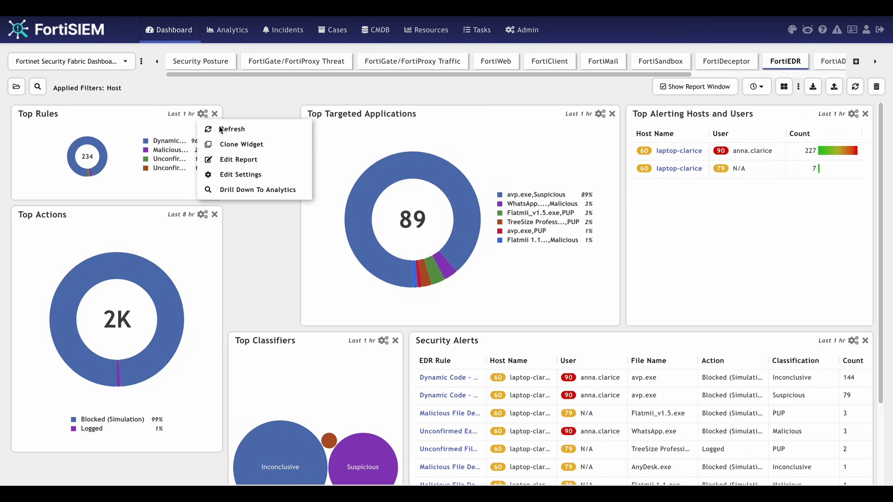
pyautogui.click(256, 175)
pyautogui.click(384, 226)
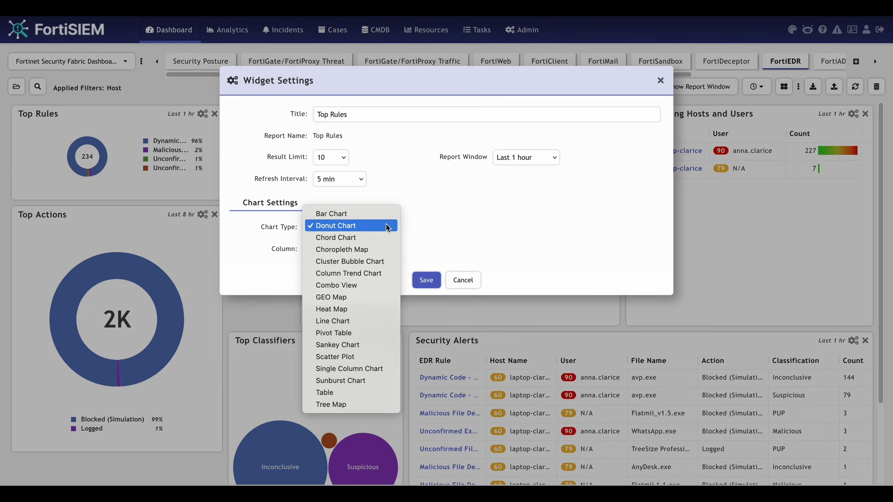
pyautogui.click(470, 275)
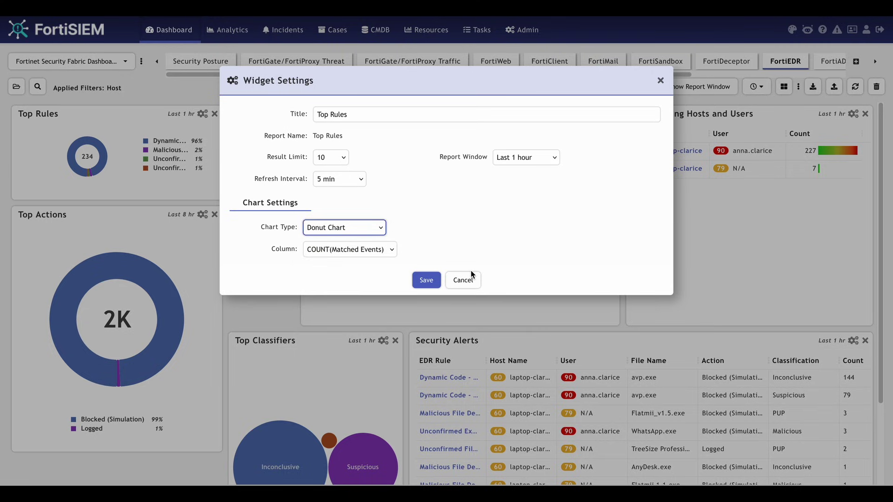
pyautogui.click(471, 276)
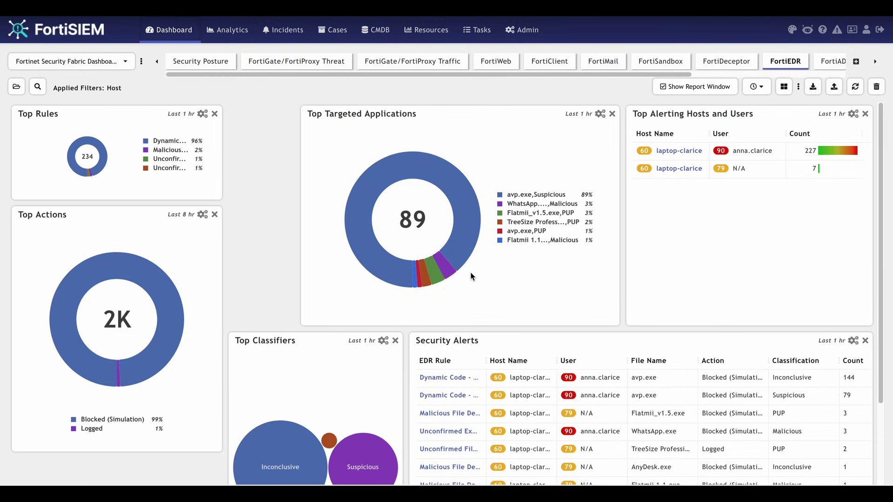
# Switch to the Office365 Dashboard to view its logon audit widgets.
pyautogui.click(82, 65)
pyautogui.scroll(-4, 76, 193)
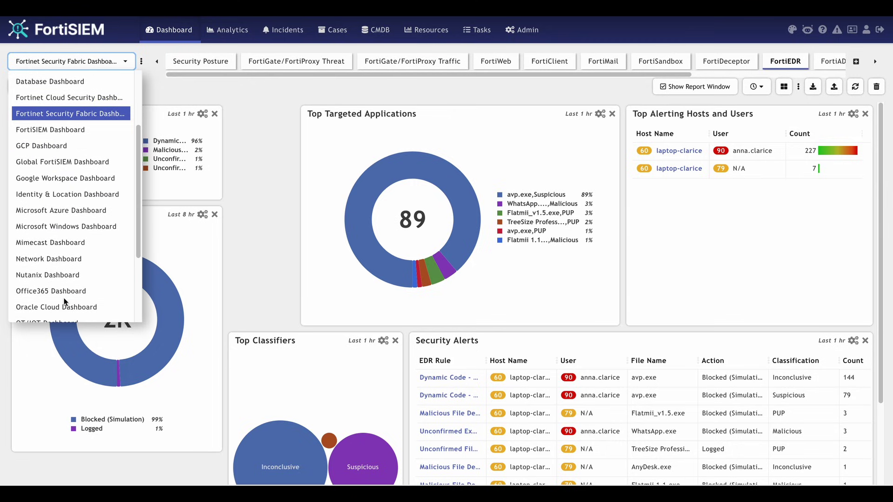
pyautogui.click(67, 292)
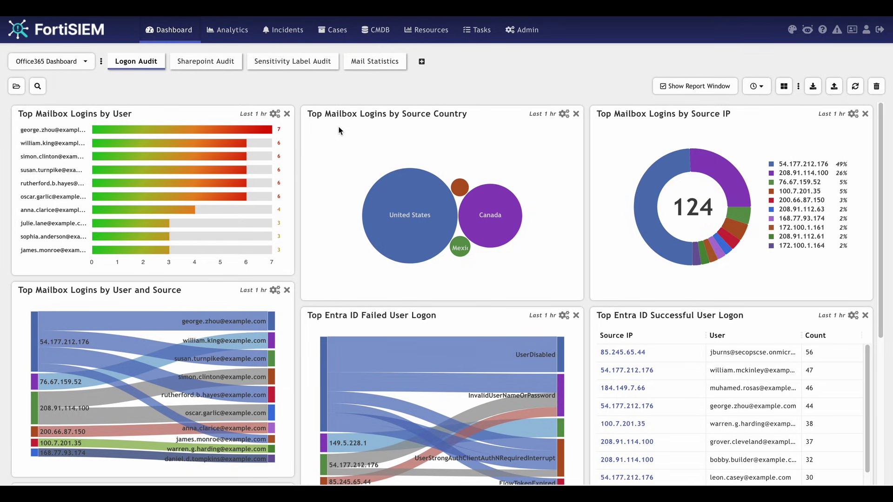
# Open the incidents overview and rank the top impacted hosts by Risk Score.
pyautogui.click(273, 34)
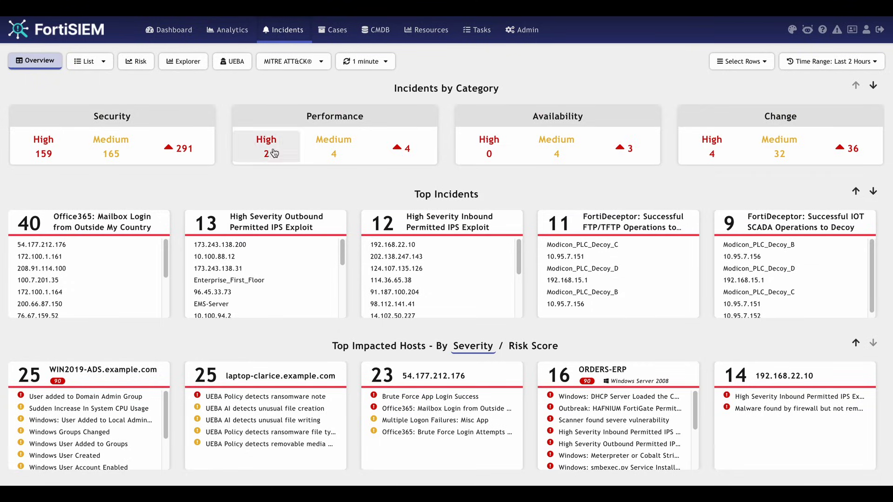
pyautogui.click(540, 347)
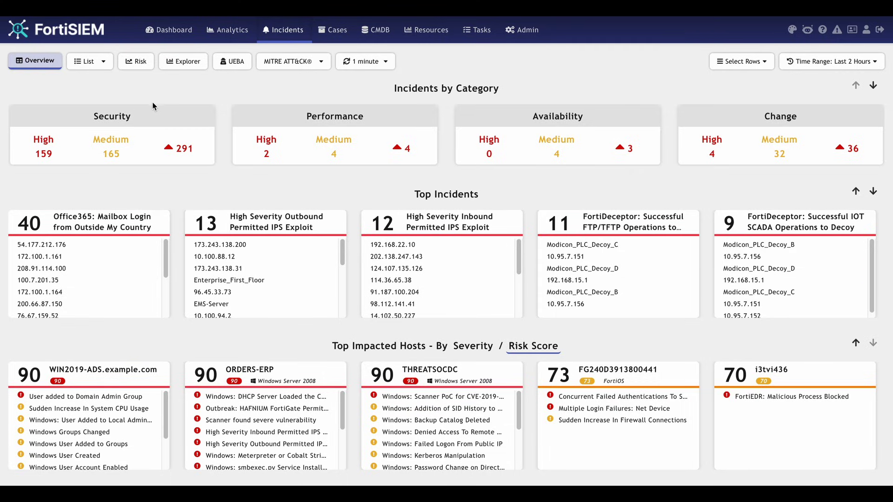
# Examine the risk details of the ORDERS-ERP device, and view the incident trend in the Explorer.
pyautogui.click(148, 69)
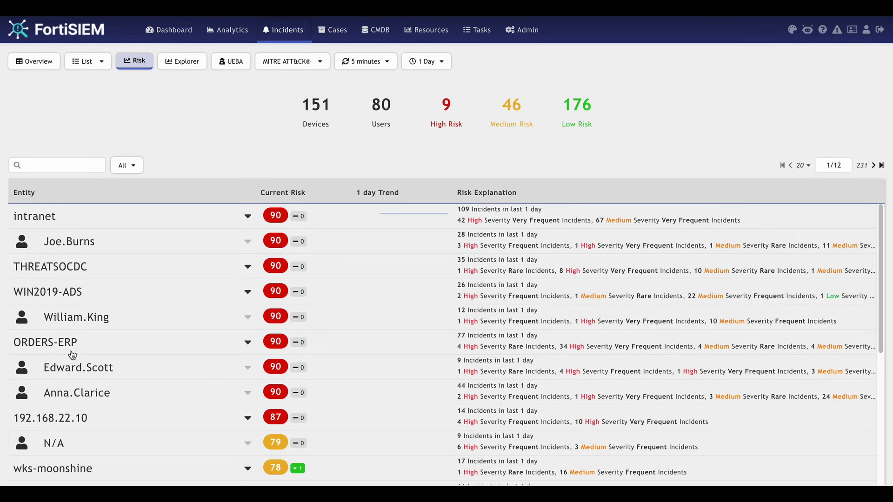
pyautogui.click(71, 344)
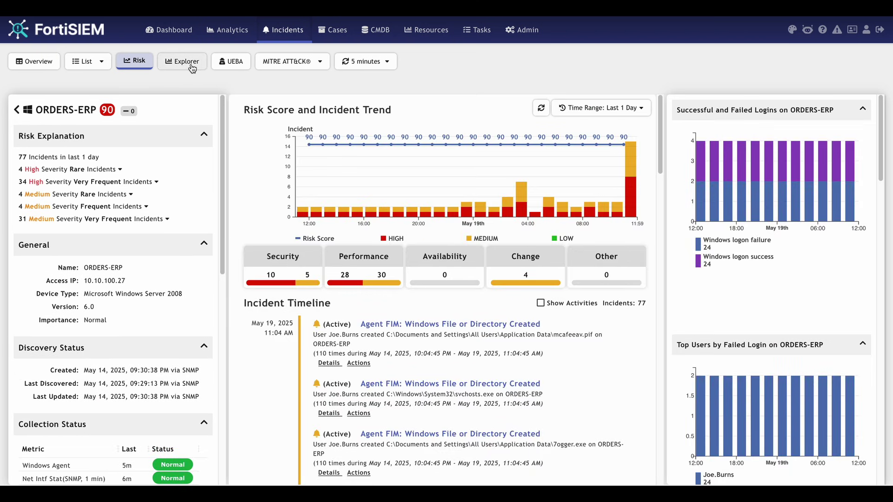
pyautogui.click(183, 62)
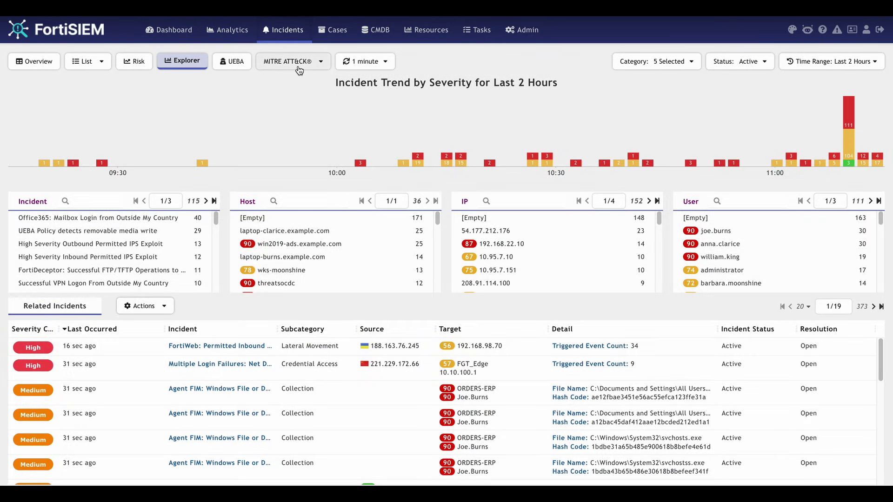
# Open the MITRE ATT&CK IT incident coverage and list the incidents related to External Remote Services under Persistence.
pyautogui.click(299, 68)
pyautogui.moveTo(294, 80)
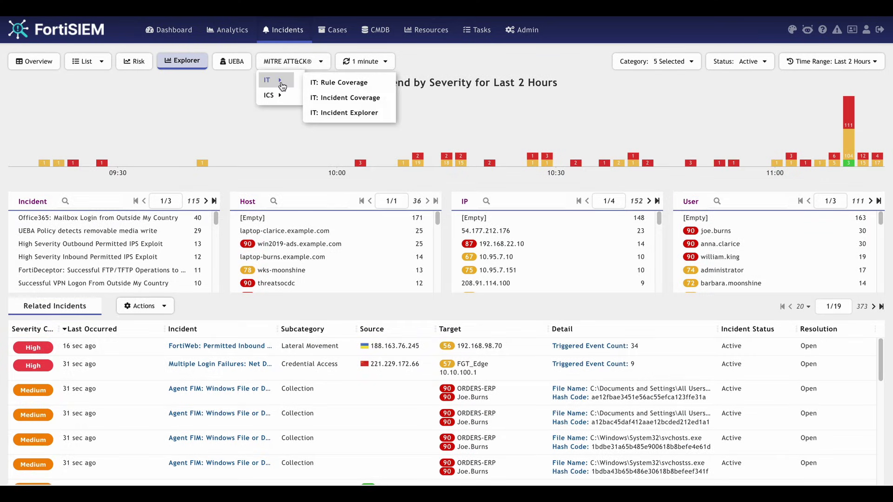
pyautogui.click(335, 98)
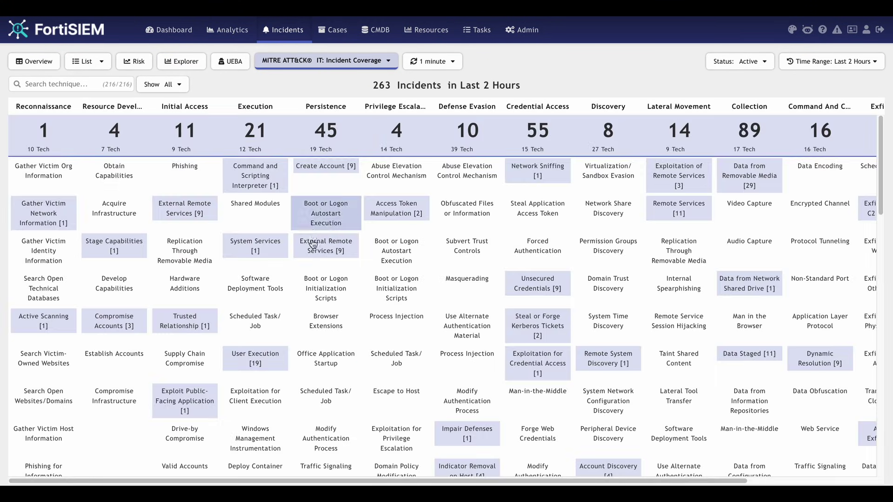
pyautogui.click(348, 254)
pyautogui.click(365, 280)
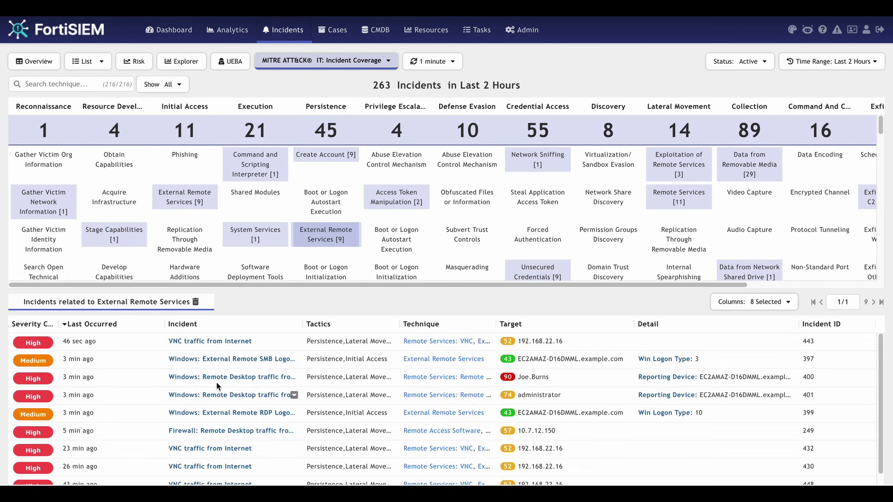
# List the incidents by time and examine the details of the Mamona Ransomware incident triggered by the Malware found in mail rule.
pyautogui.click(95, 64)
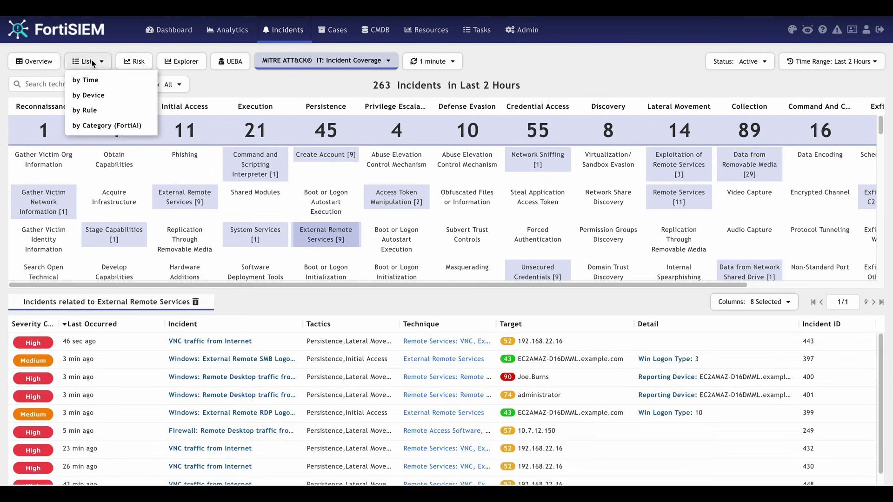
pyautogui.click(108, 81)
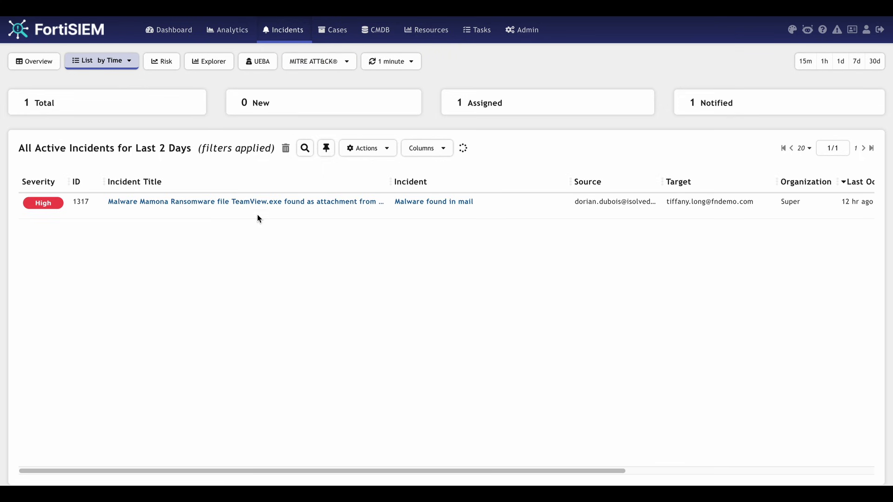
pyautogui.click(263, 202)
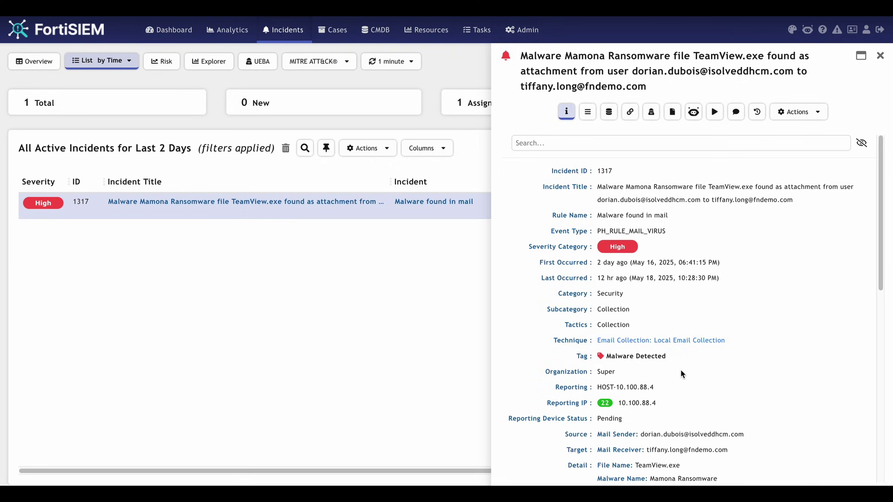
pyautogui.scroll(-1, 680, 370)
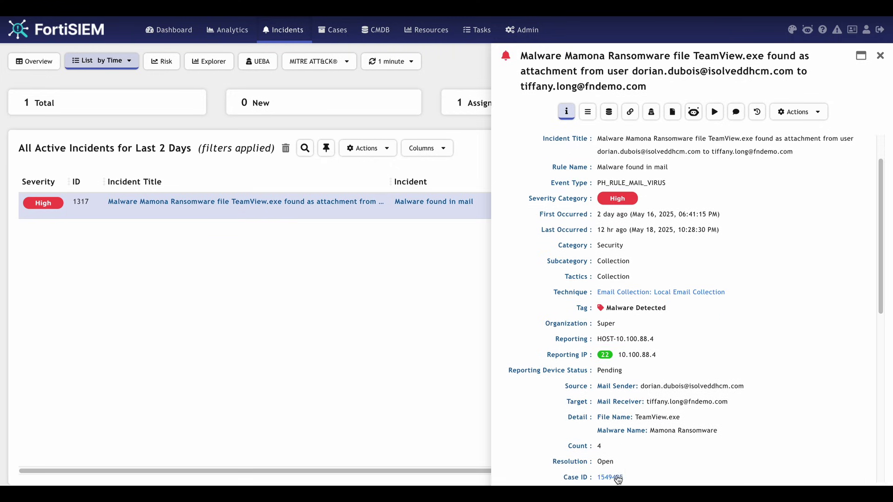
# Open the case linked to the incident and read its expanded FortiAI Analysis, highlighting the incident source, target and Chain of Attack.
pyautogui.click(611, 478)
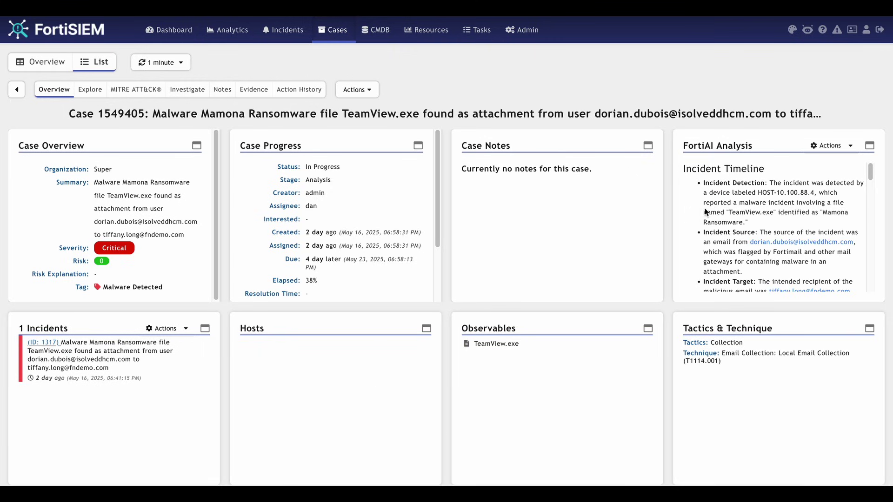
pyautogui.click(869, 146)
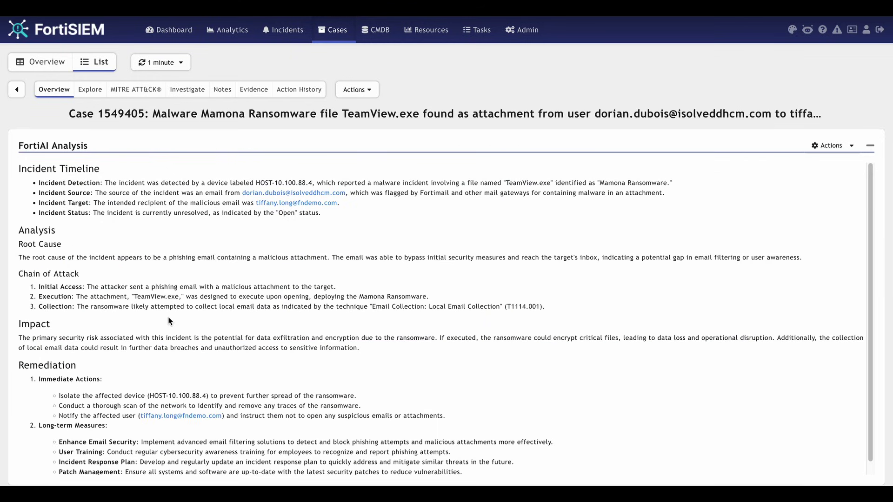
pyautogui.moveTo(142, 193); pyautogui.dragTo(341, 209)
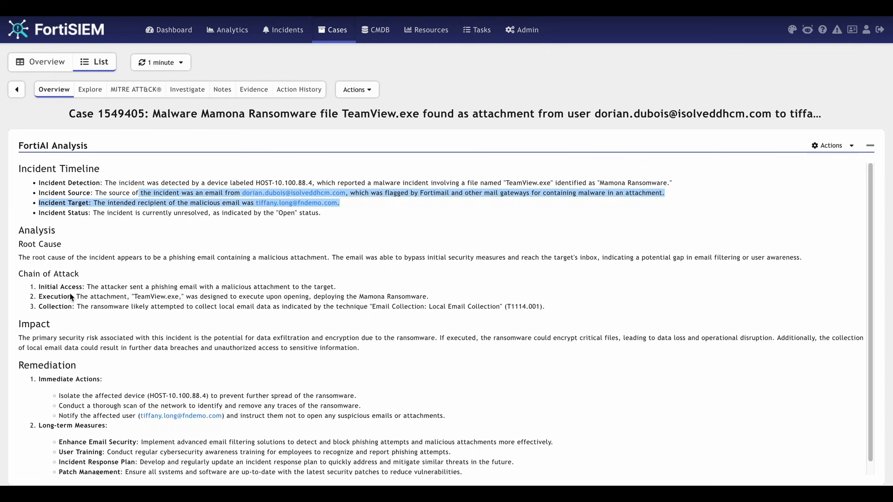
pyautogui.moveTo(20, 272); pyautogui.dragTo(557, 309)
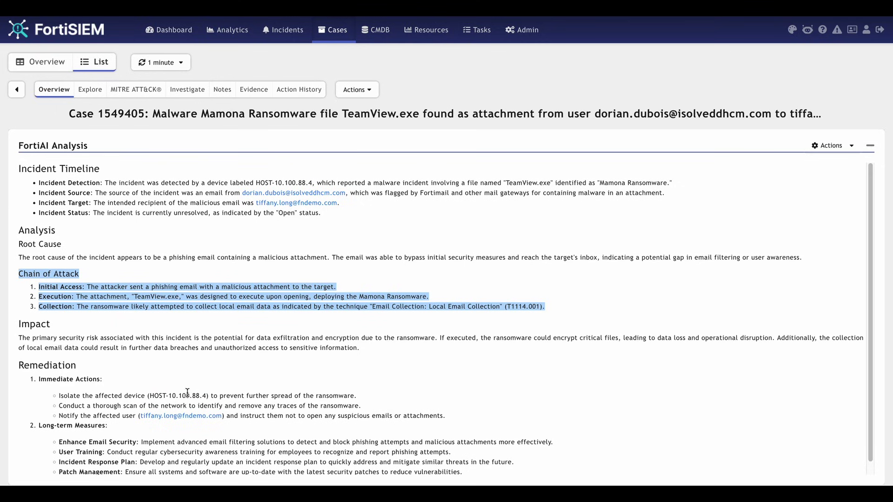
# Highlight the device isolation and network scan actions in the FortiAI Analysis remediation section, and return to the case overview.
pyautogui.moveTo(368, 409); pyautogui.dragTo(57, 399)
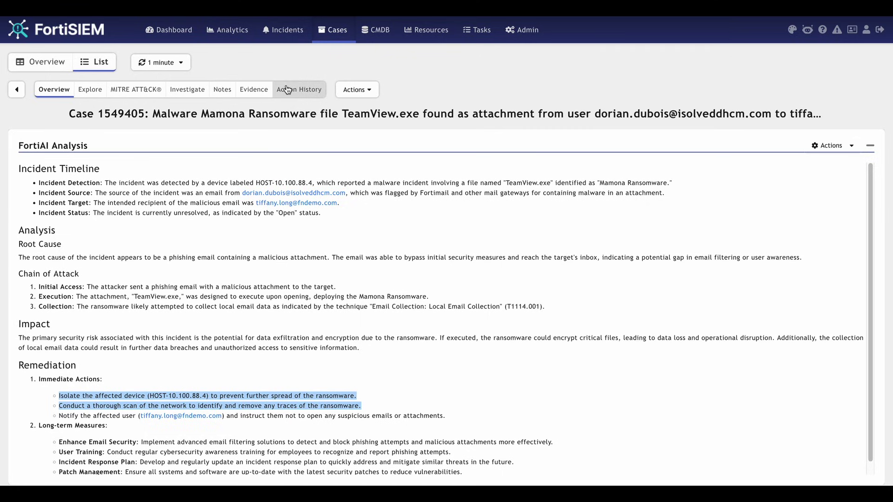
pyautogui.click(870, 146)
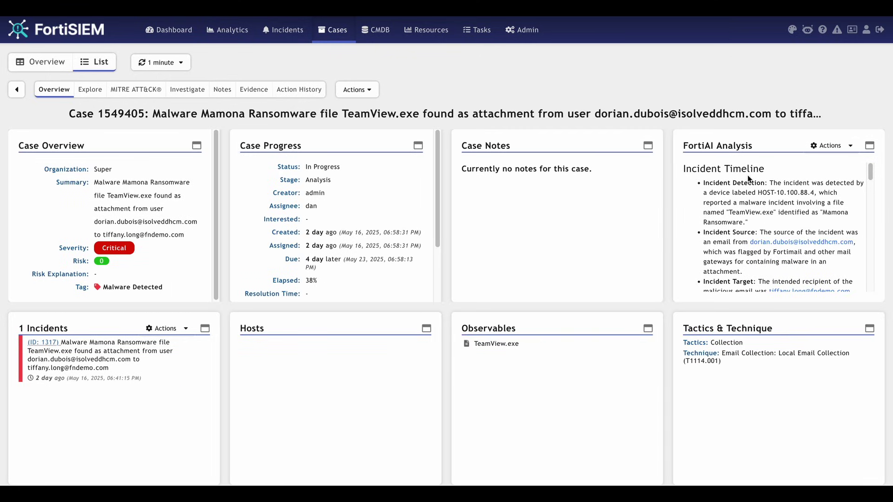
# Open the Mamona Ransomware incident linked to the case and examine its details and triggering events.
pyautogui.click(110, 346)
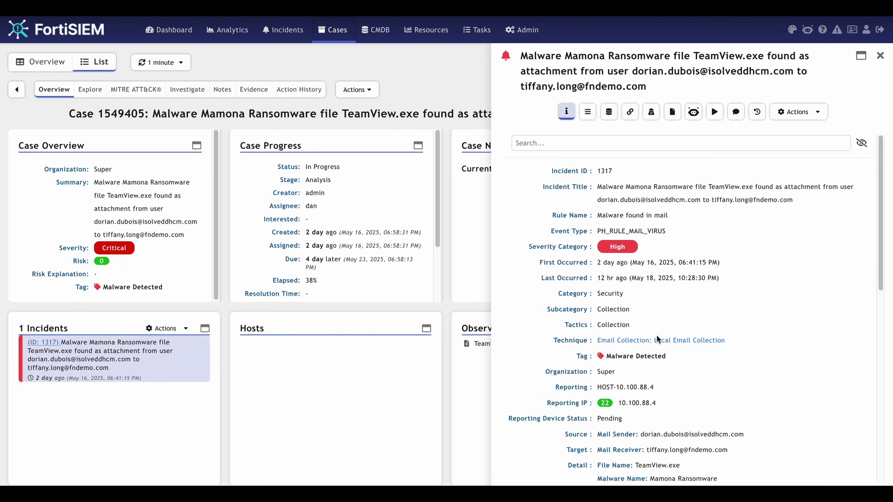
pyautogui.scroll(-2, 658, 339)
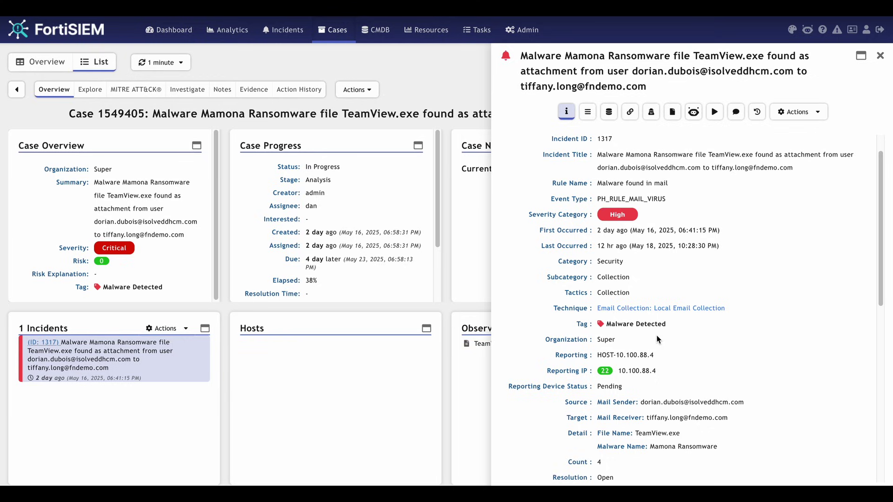
pyautogui.scroll(2, 658, 339)
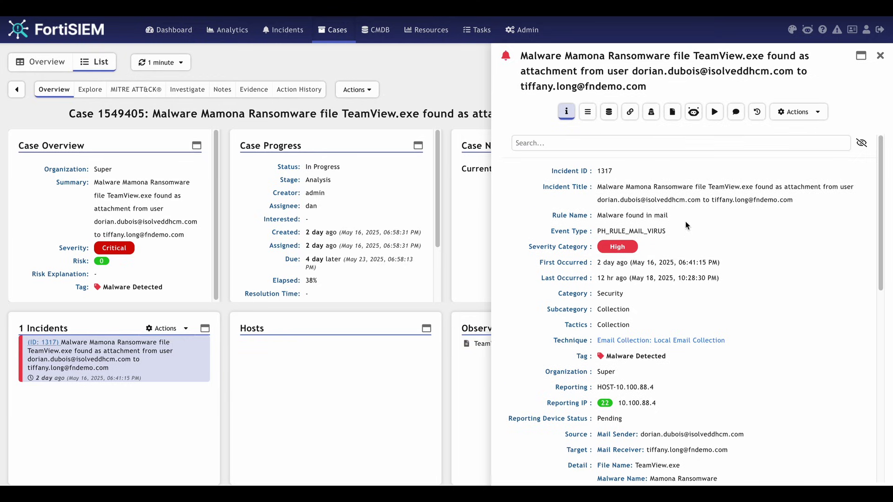
pyautogui.click(611, 116)
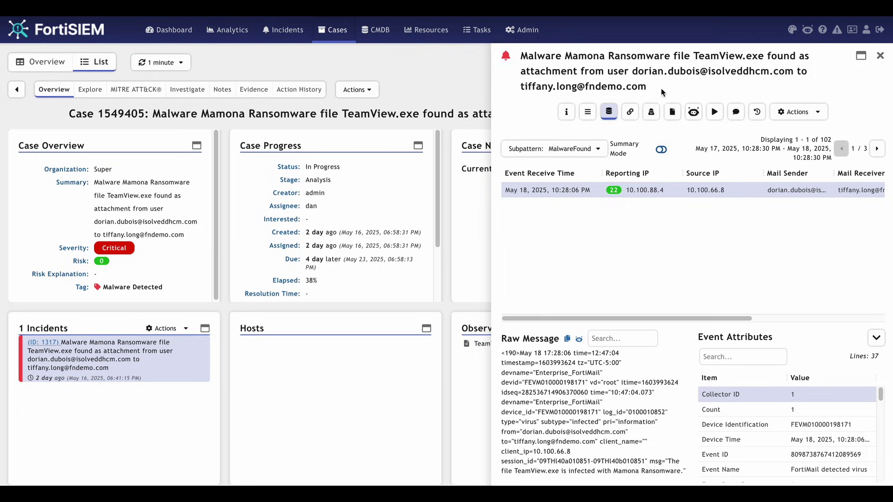
# Execute the Investigate Email Malware - Comments playbook on the incident and check its execution steps.
pyautogui.click(719, 117)
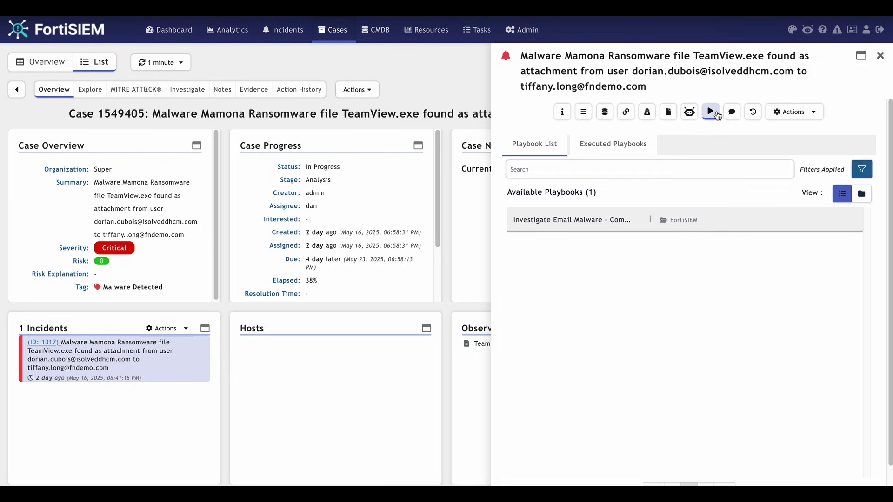
pyautogui.moveTo(620, 221)
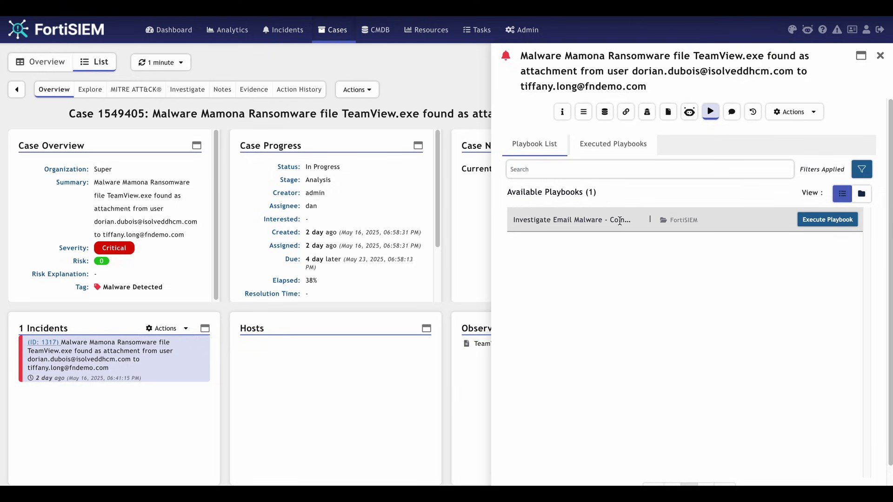
pyautogui.click(827, 220)
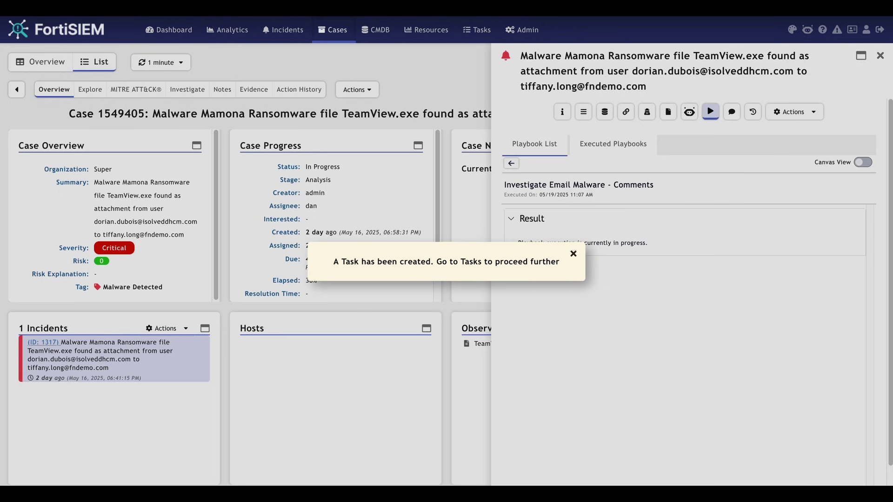
pyautogui.click(573, 253)
pyautogui.click(512, 275)
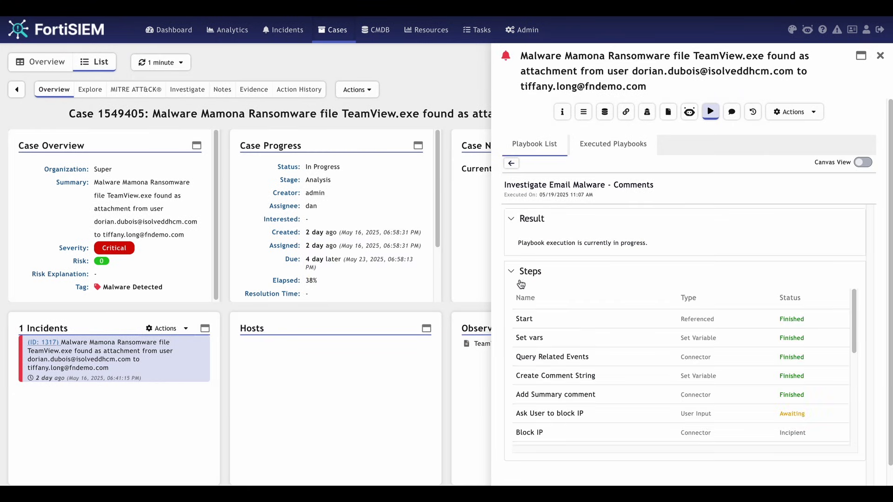
pyautogui.moveTo(529, 412); pyautogui.dragTo(520, 321)
# Provide input for the pending playbook approval task, agreeing to block source IP 10.100.66.8 on the firewall.
pyautogui.click(716, 260)
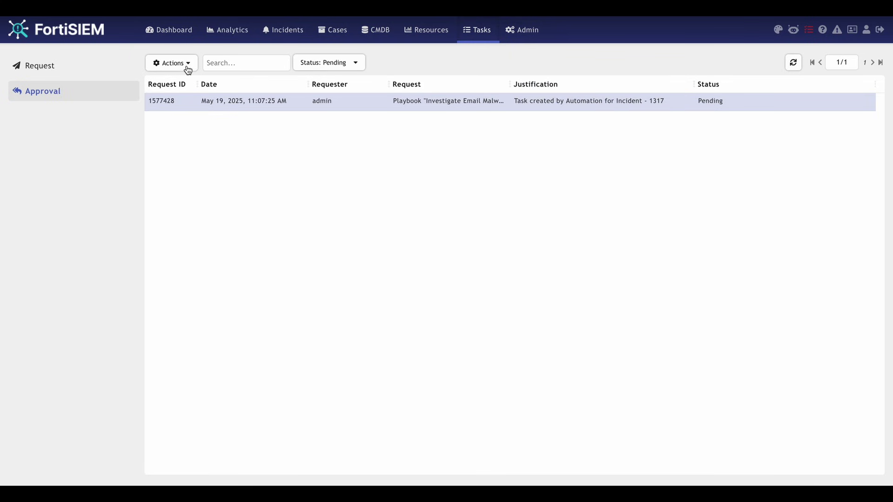
pyautogui.click(188, 69)
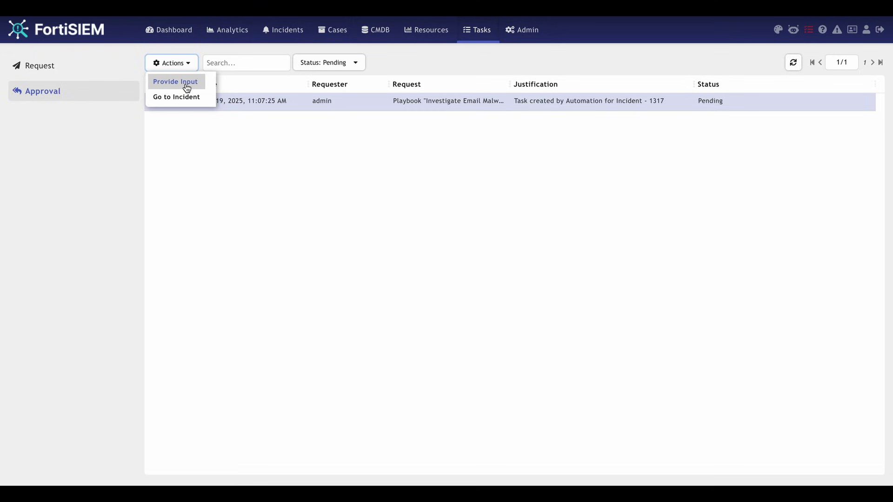
pyautogui.click(186, 86)
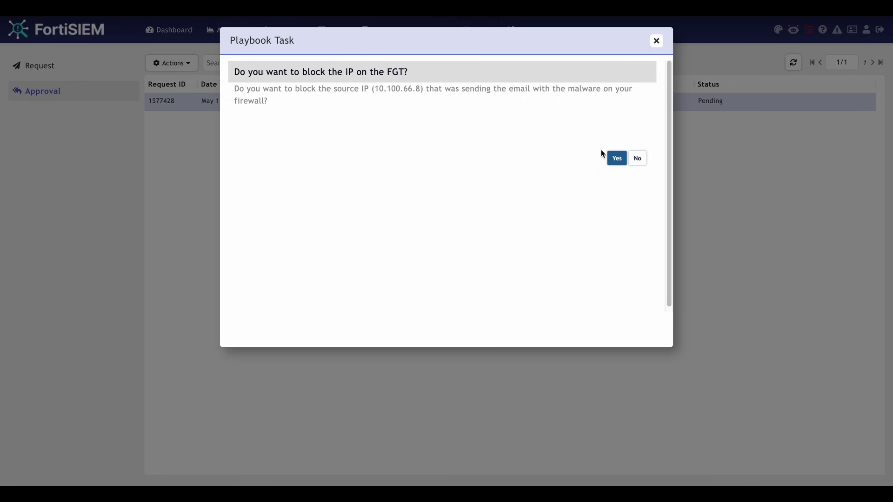
pyautogui.click(616, 159)
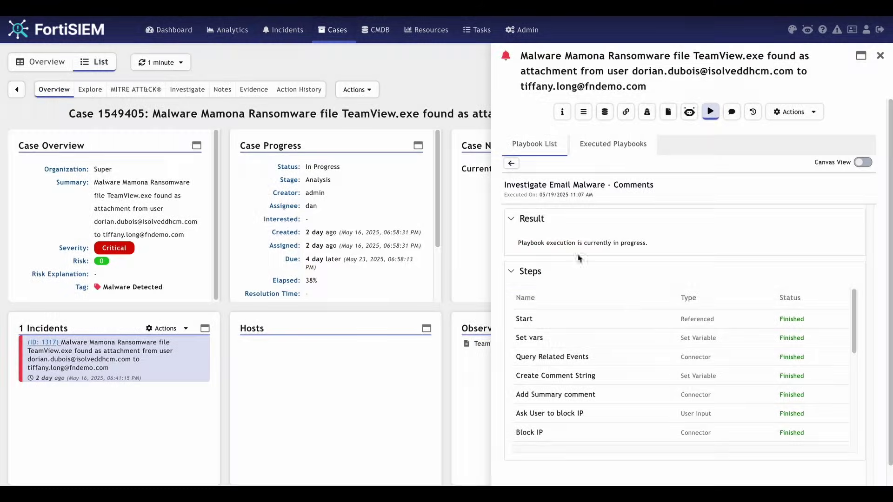
# Check the status of the incident's playbook steps down to Ask User to block User.
pyautogui.click(573, 254)
pyautogui.scroll(-1, 668, 318)
pyautogui.scroll(-4, 668, 318)
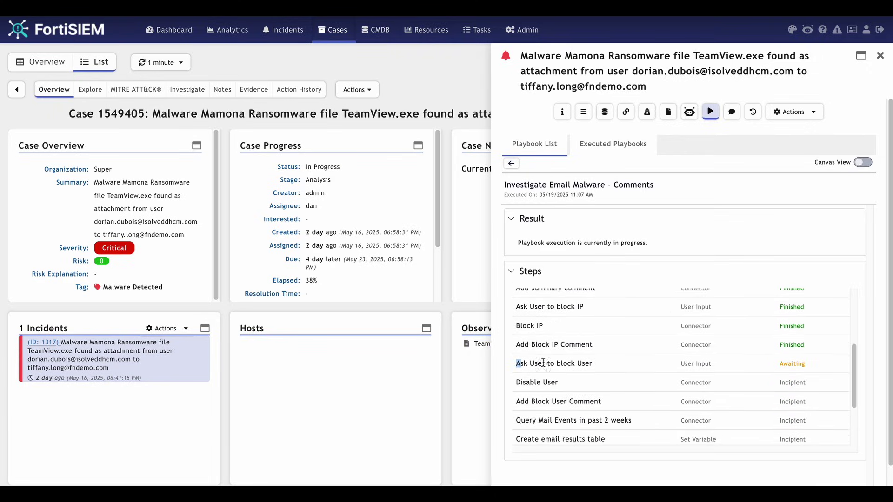
pyautogui.moveTo(539, 363); pyautogui.dragTo(517, 289)
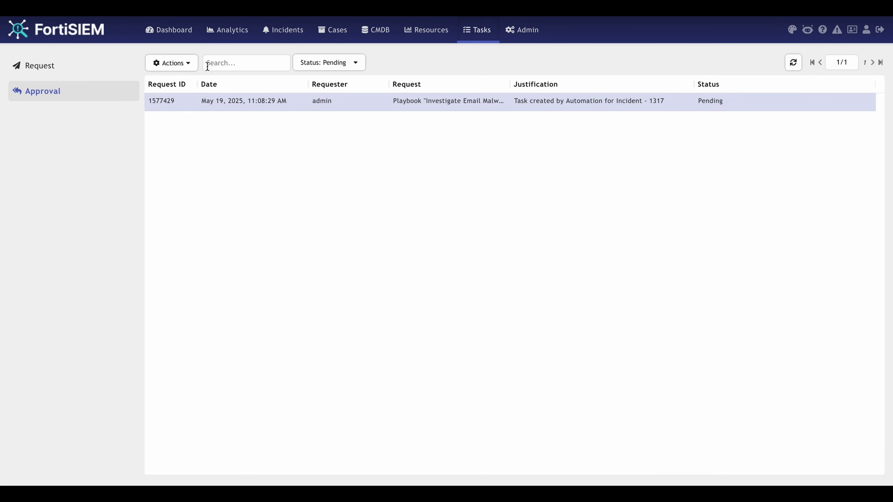
# Provide input for the new pending playbook task, declining to disable the email sender on Active Directory.
pyautogui.click(195, 65)
pyautogui.click(191, 82)
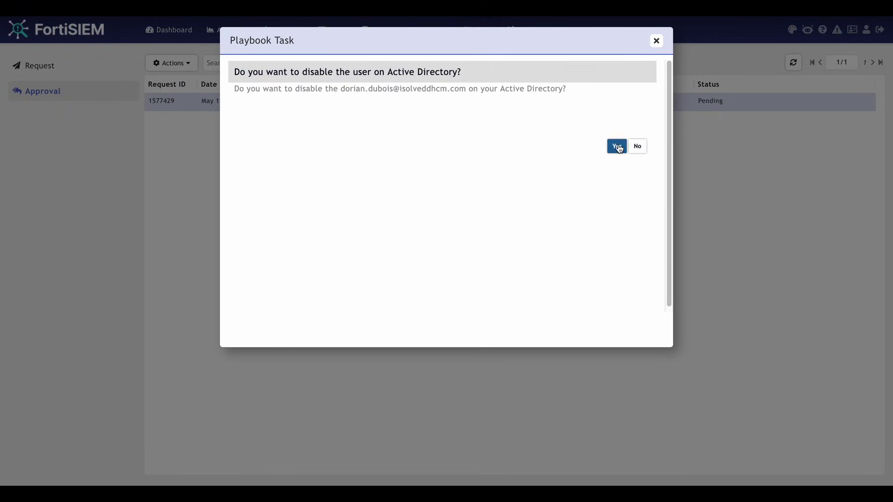
pyautogui.click(637, 147)
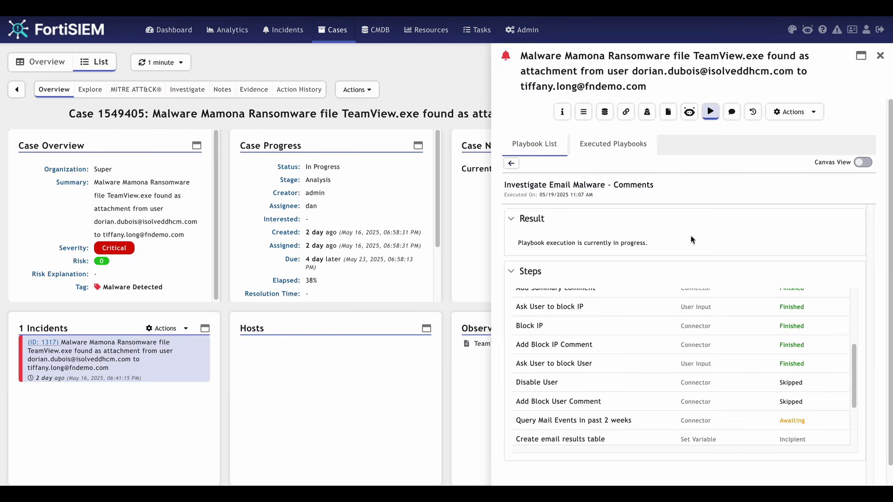
# Follow the remaining playbook steps, from the mail event query to the sender results table, and check the execution result.
pyautogui.scroll(-1, 661, 340)
pyautogui.scroll(-2, 661, 342)
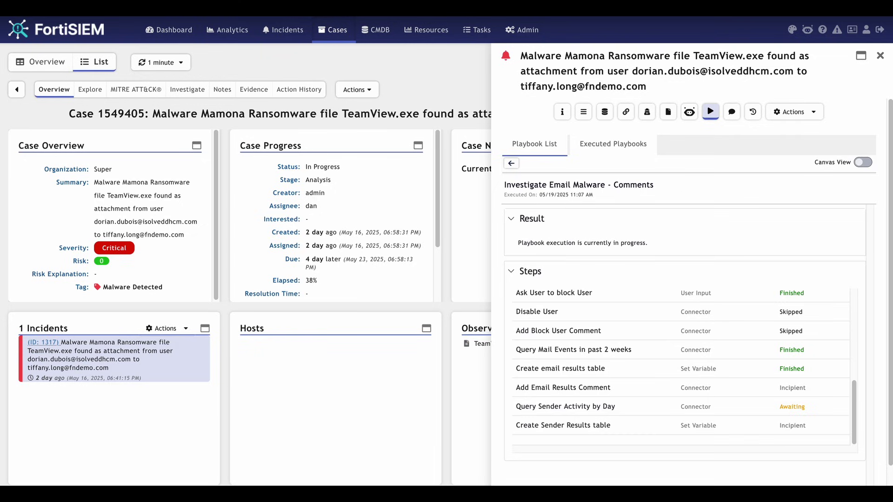
pyautogui.scroll(-1, 660, 344)
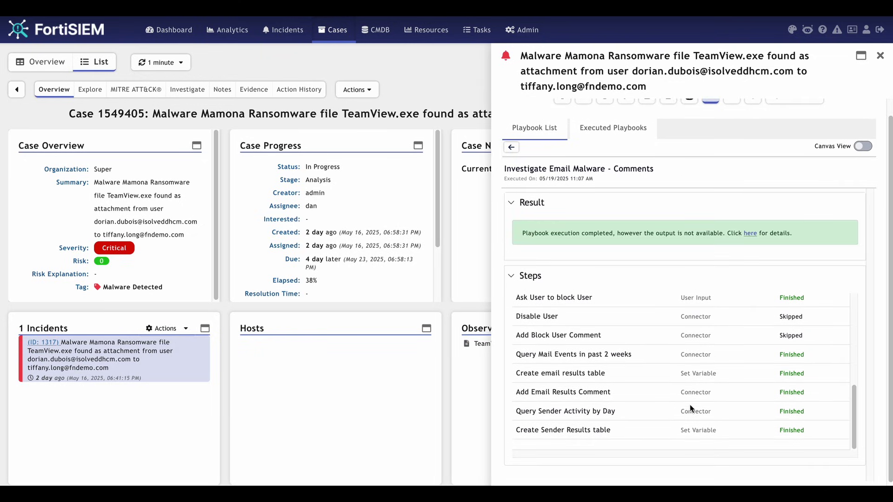
pyautogui.scroll(1, 855, 245)
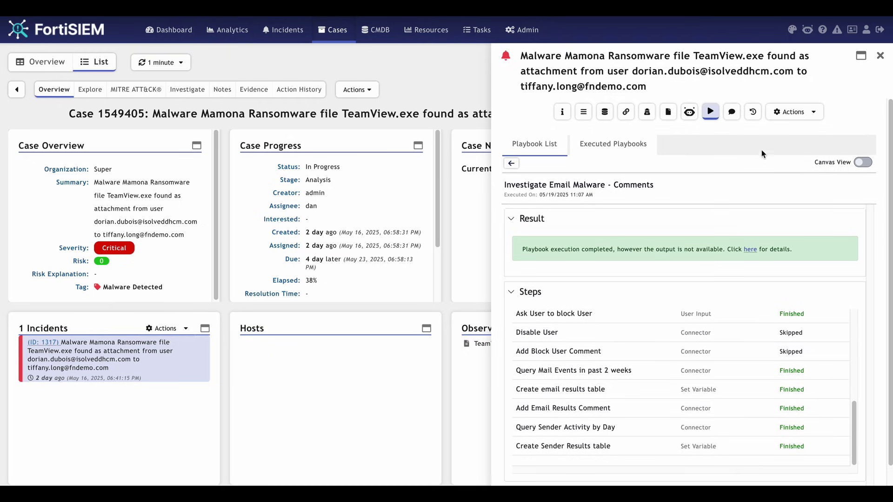
# Read the Security Incident Report in the incident's comments, including the distinct email recipients by day and the email security events.
pyautogui.click(737, 117)
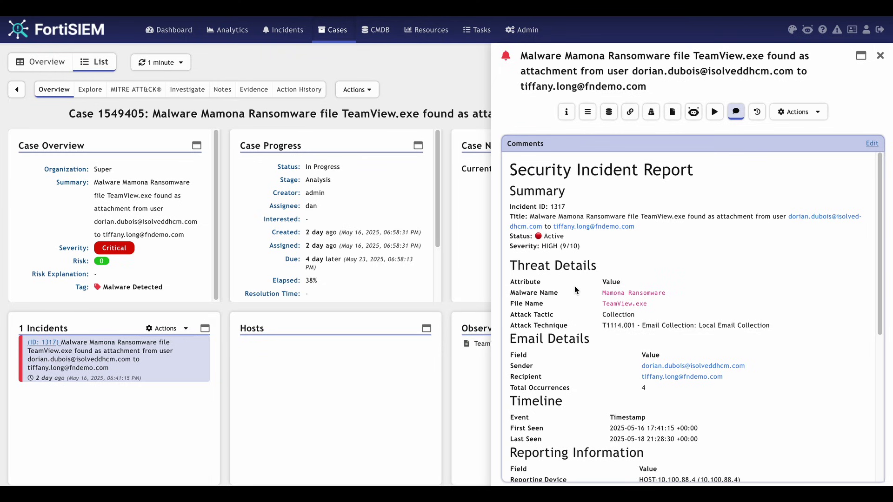
pyautogui.scroll(-1, 573, 292)
pyautogui.scroll(-2, 573, 291)
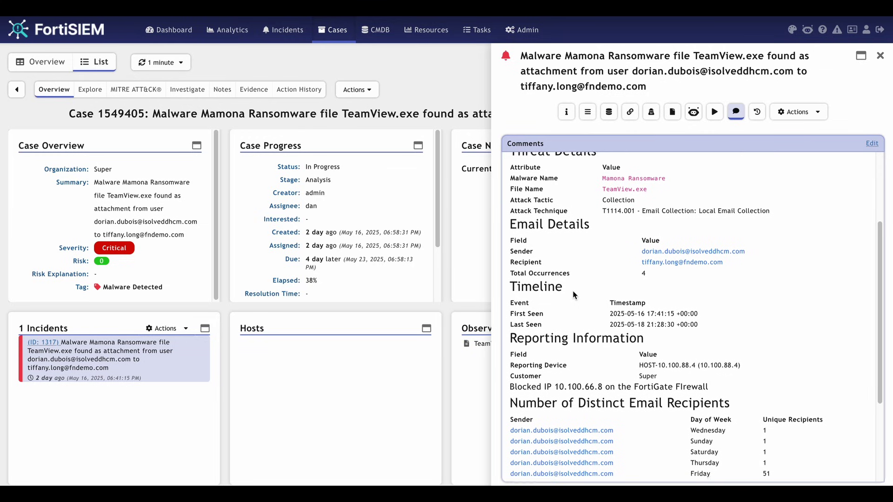
pyautogui.scroll(-1, 572, 296)
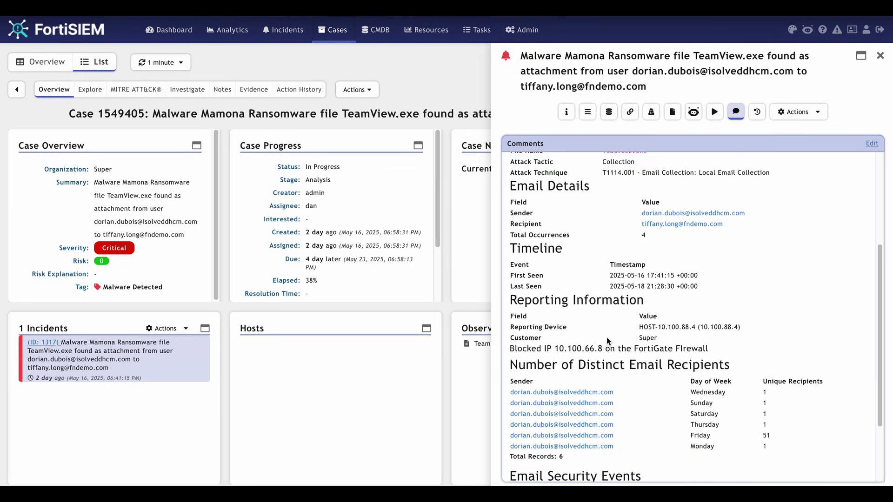
pyautogui.scroll(-1, 609, 339)
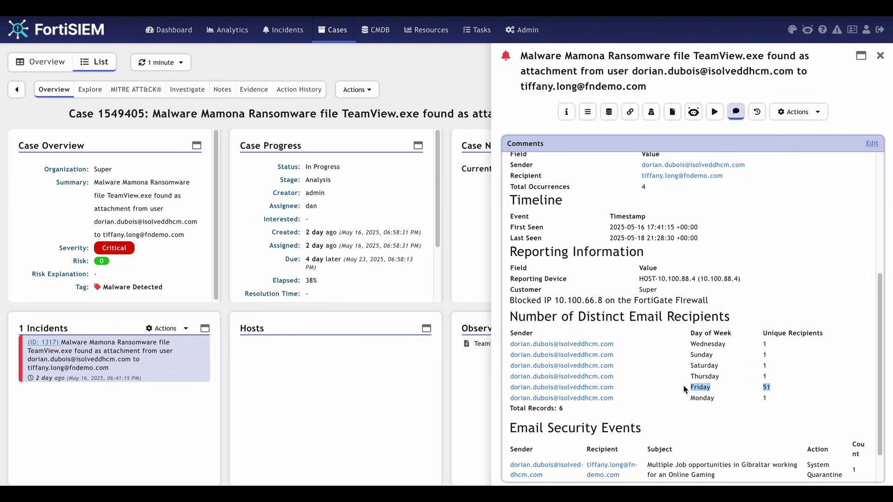
pyautogui.scroll(-1, 683, 389)
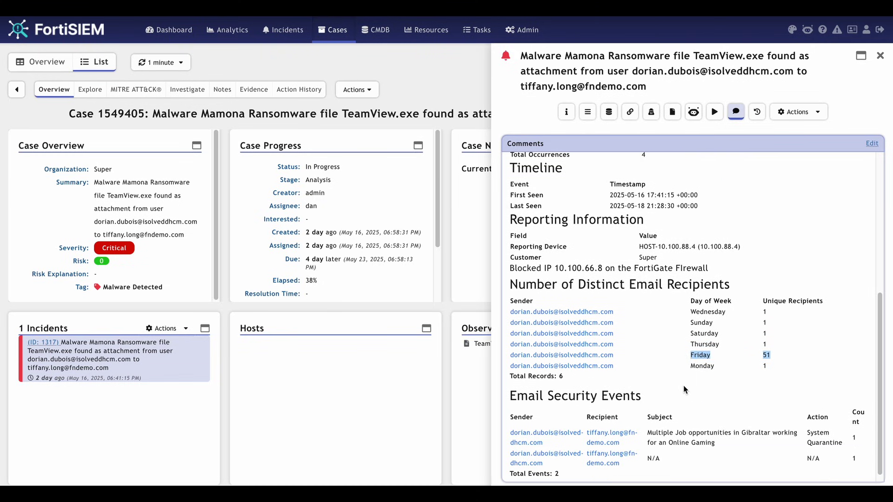
pyautogui.scroll(6, 682, 385)
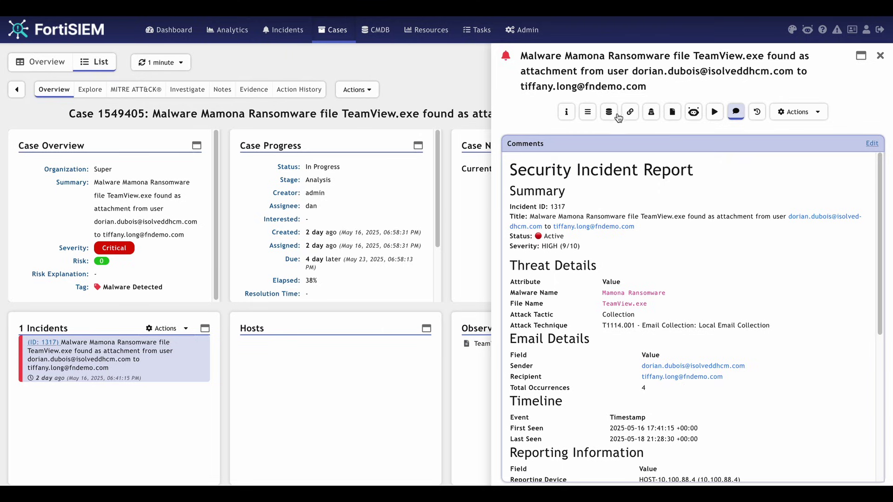
# View the executed Investigate Email Malware - Comments playbook as a flow diagram in Canvas View.
pyautogui.click(714, 112)
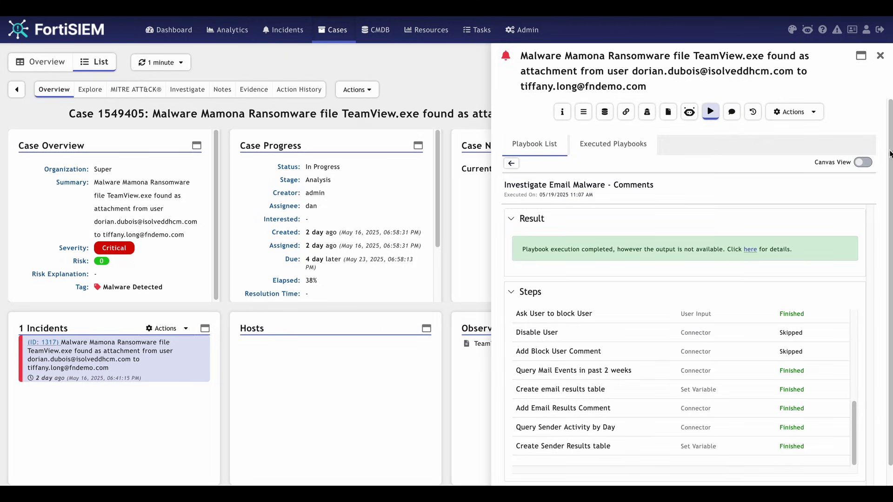
pyautogui.click(863, 162)
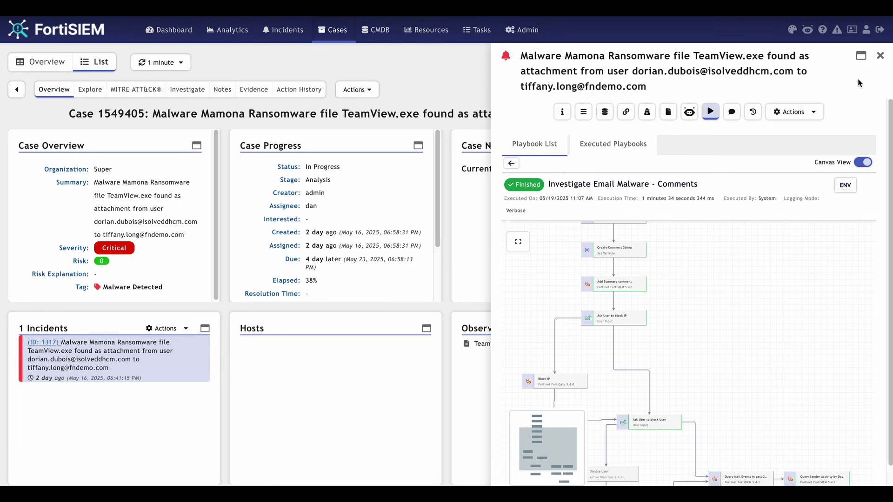
pyautogui.moveTo(696, 255); pyautogui.dragTo(765, 335)
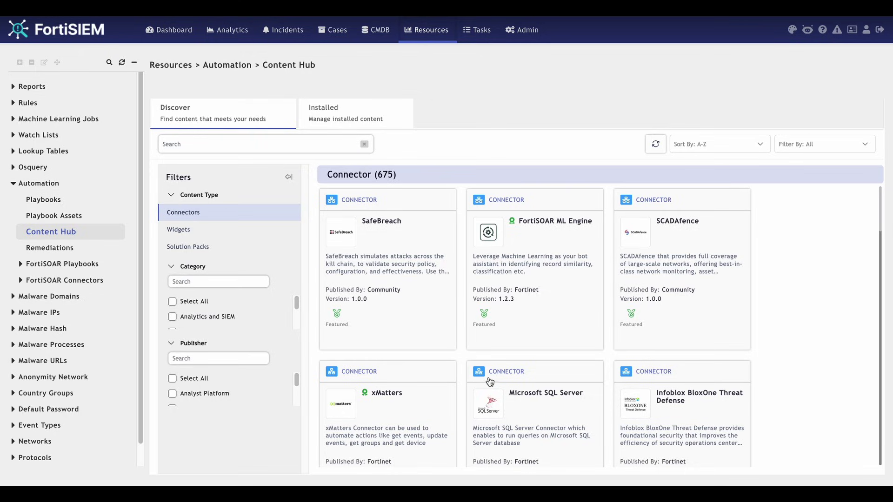
# Browse the Content Hub connectors, and examine the Investigate Email Malware - Comments workflow from the FortiSIEM playbook collection.
pyautogui.scroll(-3, 481, 381)
pyautogui.scroll(-9, 482, 381)
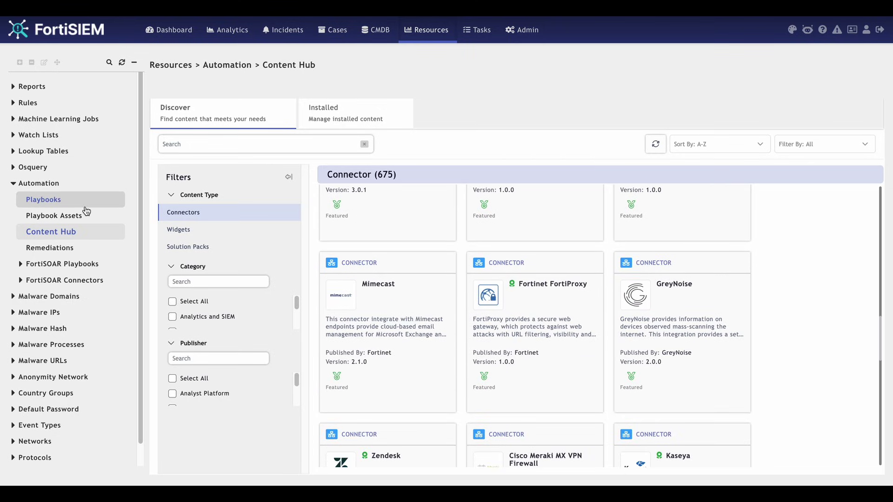
pyautogui.click(44, 199)
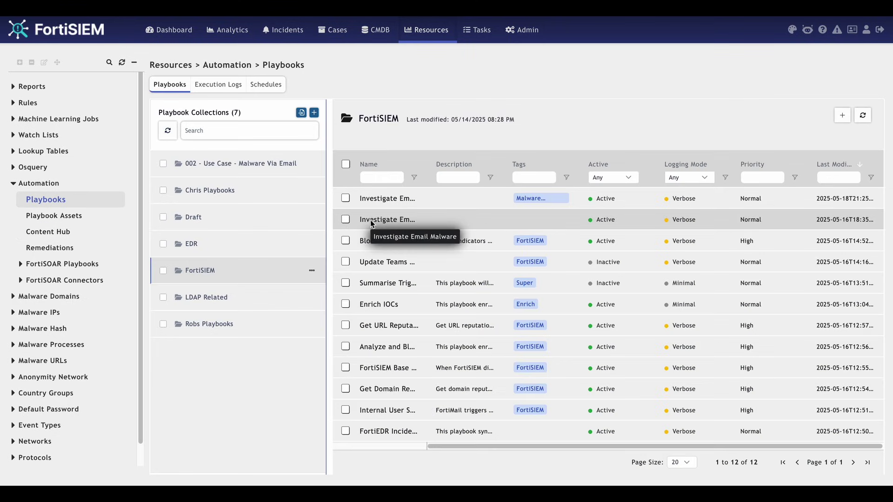
pyautogui.click(378, 199)
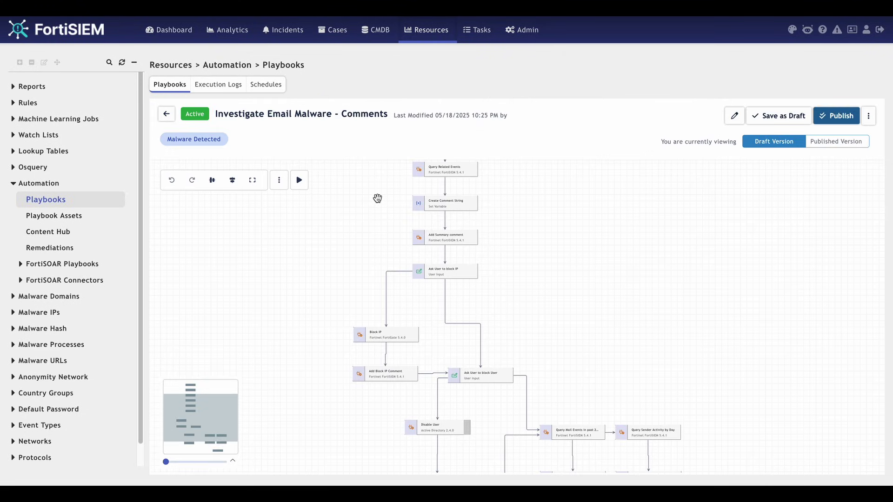
pyautogui.moveTo(358, 332); pyautogui.dragTo(380, 256)
pyautogui.moveTo(329, 390); pyautogui.dragTo(312, 294)
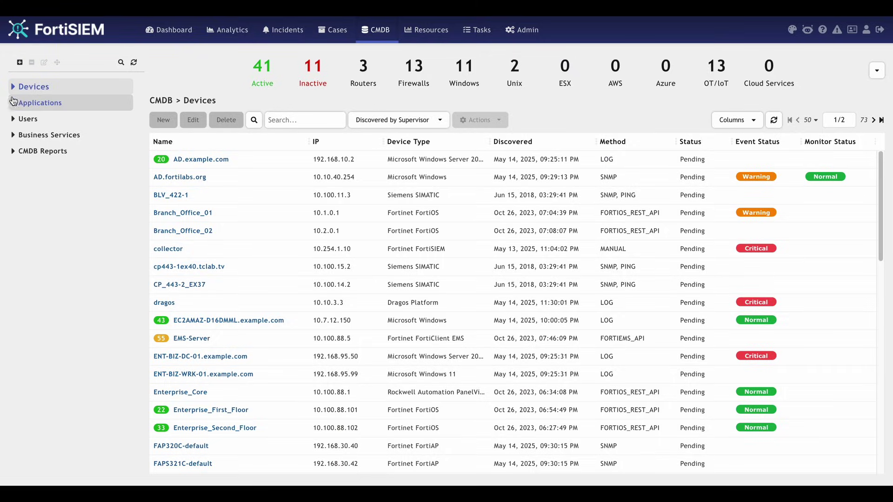
# View the summary of the intranet.fortilabs.org device among the Windows servers in the CMDB.
pyautogui.click(17, 86)
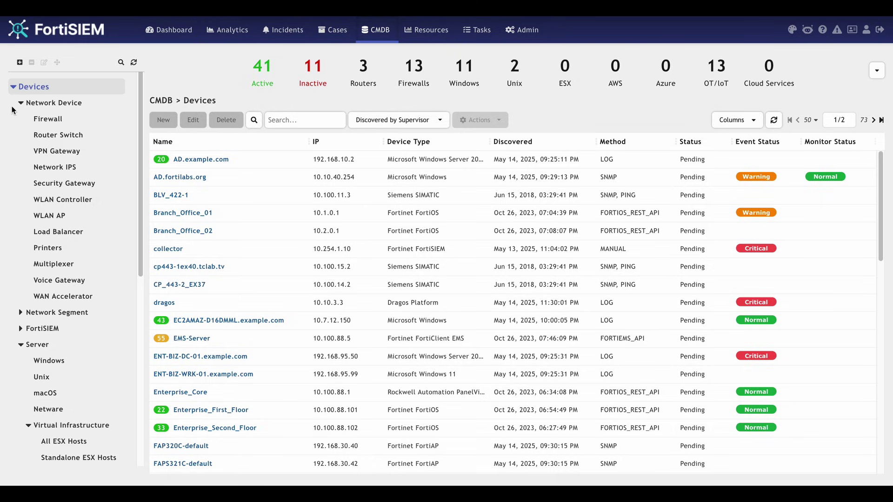
pyautogui.click(43, 364)
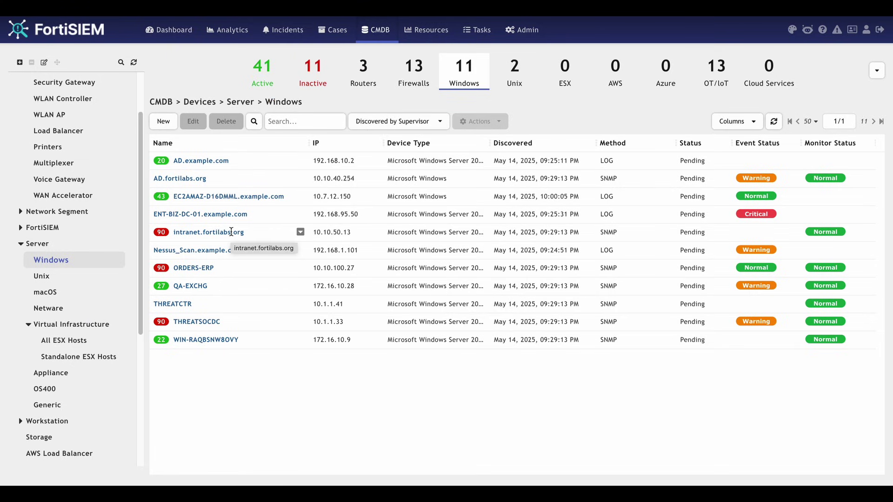
pyautogui.click(231, 231)
pyautogui.click(300, 232)
pyautogui.click(329, 247)
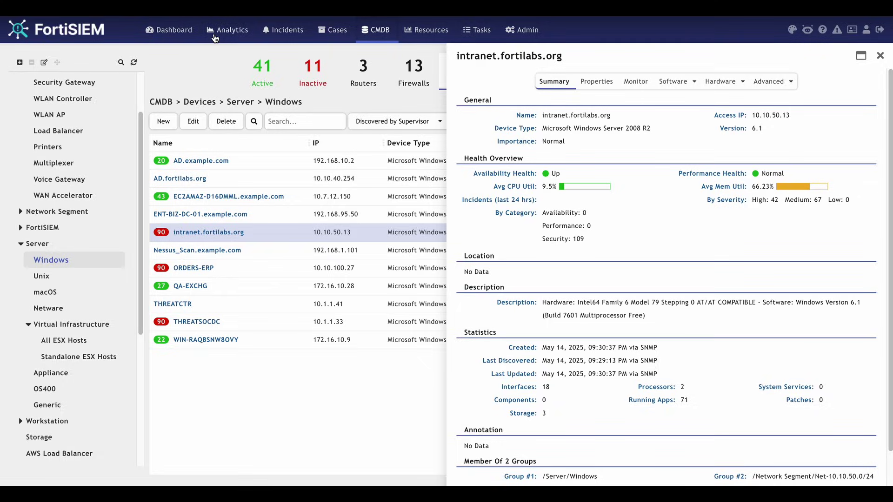
# Run the Top Devices, Users By Failed Logins report from the Security Authentication reports in Analytics.
pyautogui.click(214, 31)
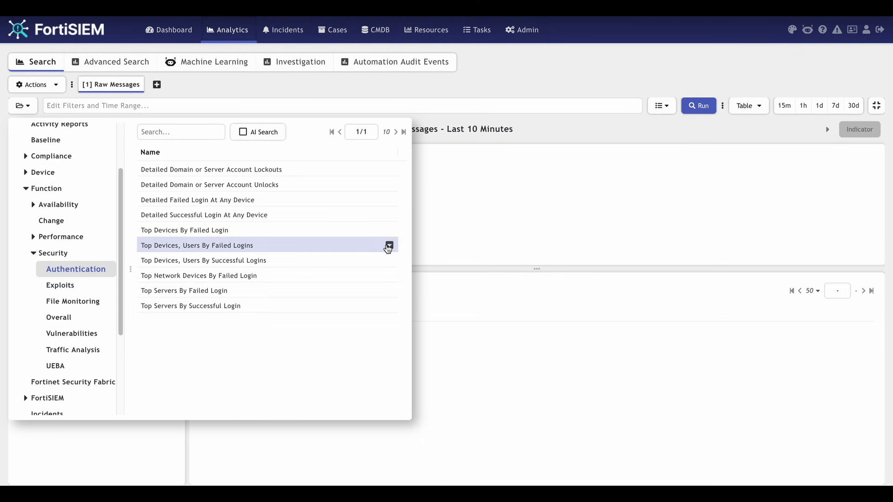
pyautogui.click(389, 246)
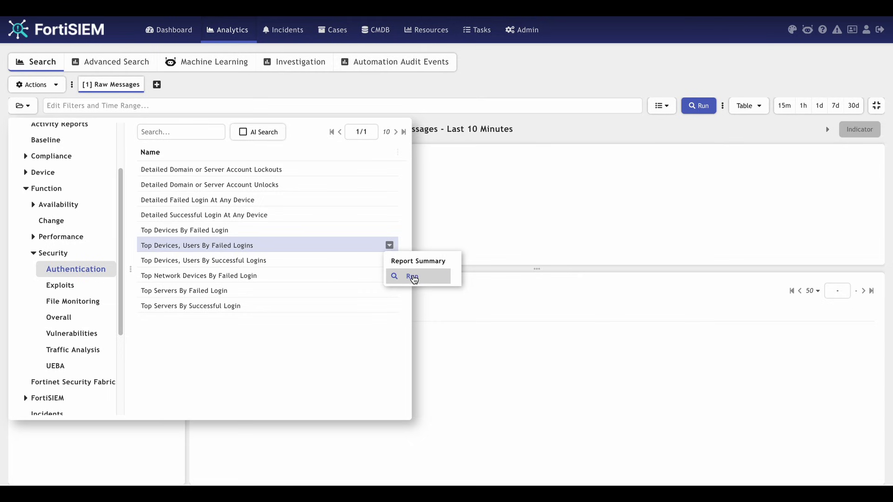
pyautogui.click(413, 277)
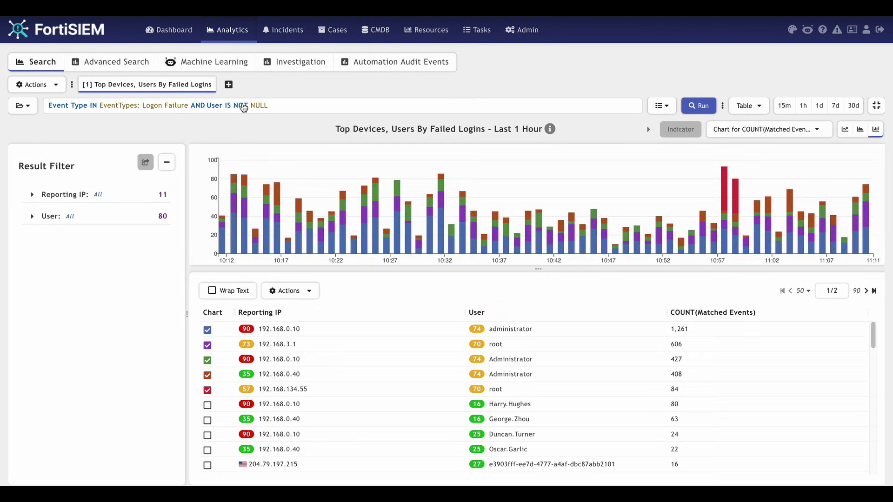
# Add a third condition to the report's event filter with the attribute Reporting IP and the operator IN.
pyautogui.click(243, 106)
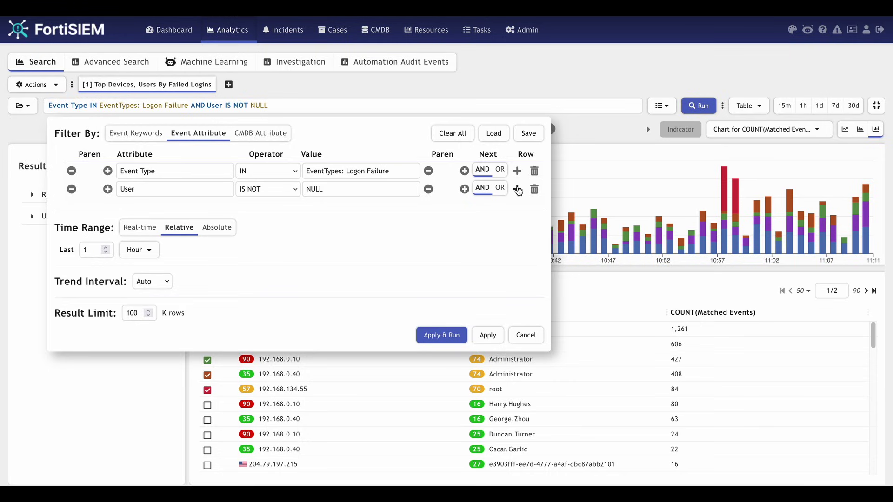
pyautogui.click(517, 190)
pyautogui.click(175, 207)
pyautogui.write('rep')
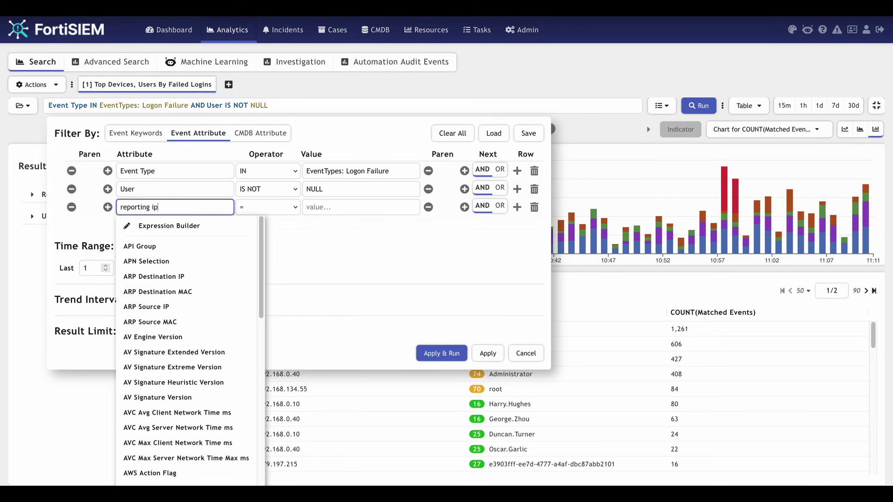
pyautogui.write('orting ip')
pyautogui.click(142, 245)
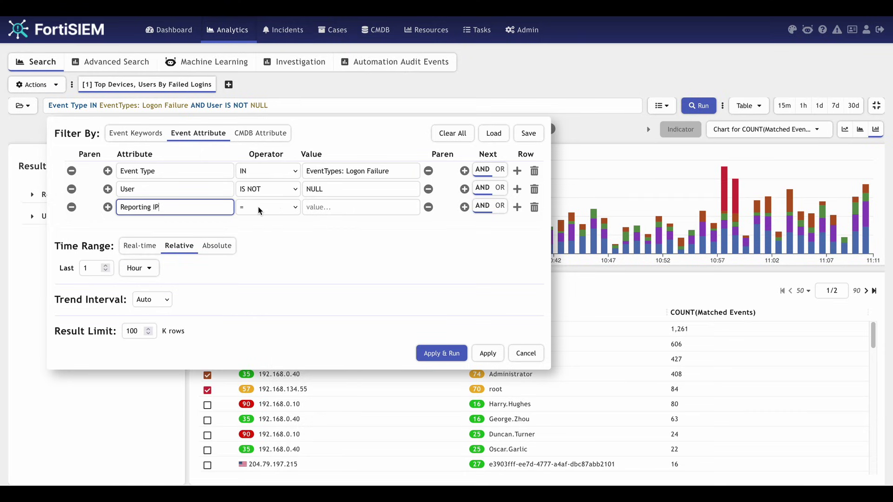
pyautogui.click(259, 210)
pyautogui.click(261, 299)
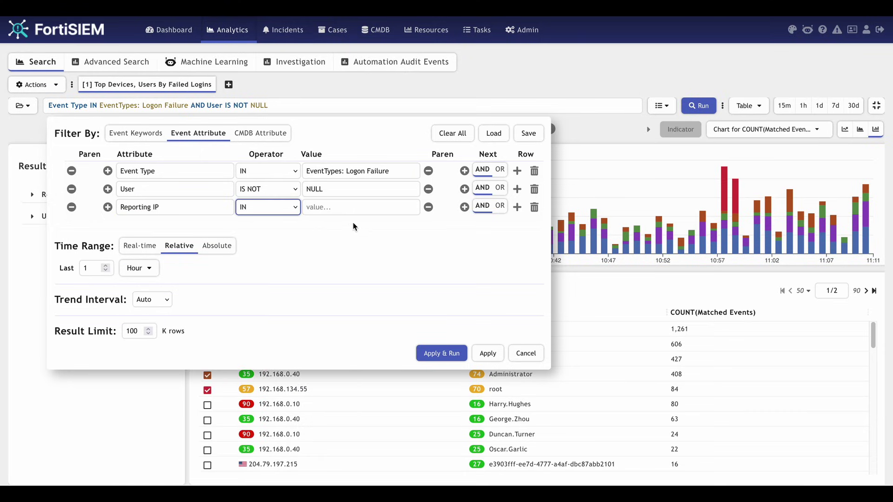
# Set the Reporting IP condition's value to the Windows server group from the CMDB devices.
pyautogui.click(362, 208)
pyautogui.click(357, 231)
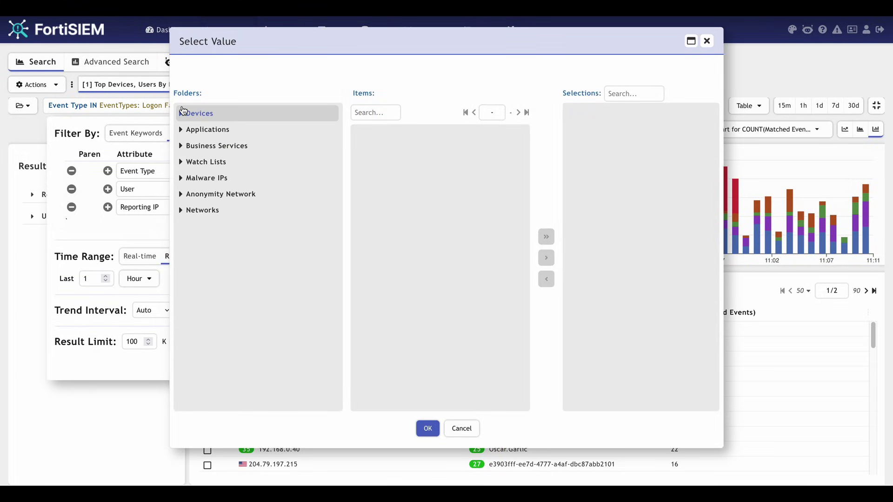
pyautogui.click(183, 115)
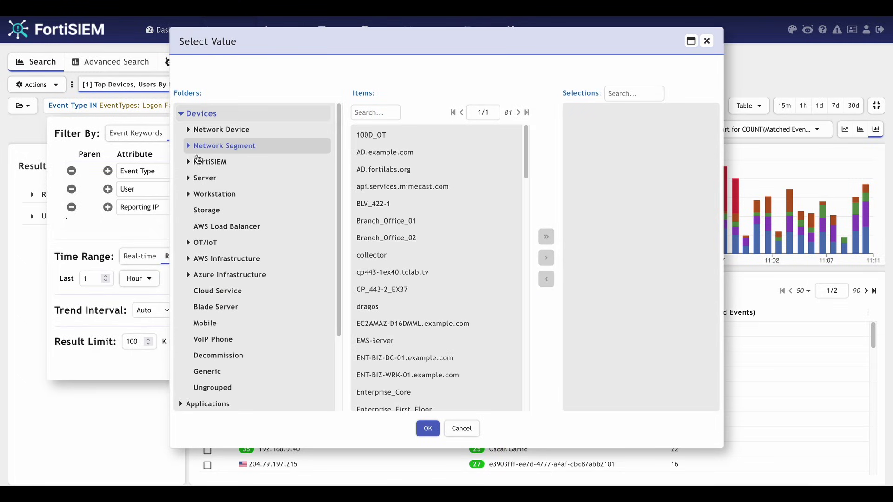
pyautogui.click(192, 180)
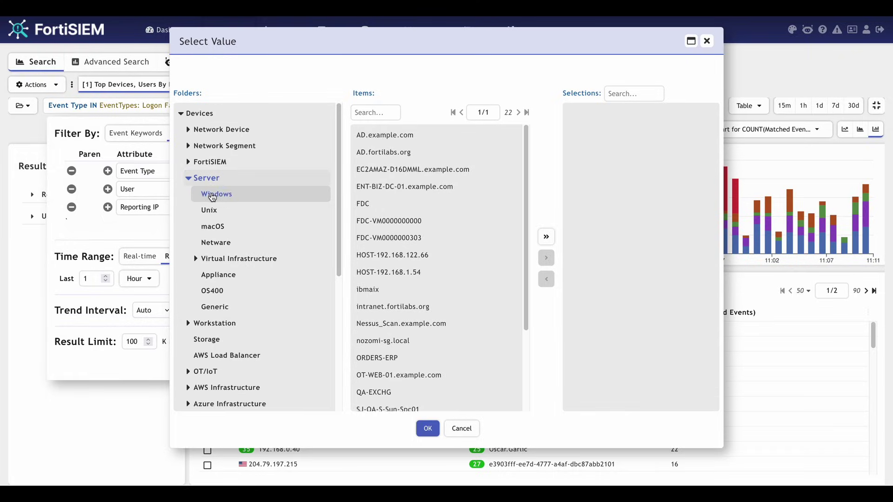
pyautogui.click(213, 196)
pyautogui.click(545, 237)
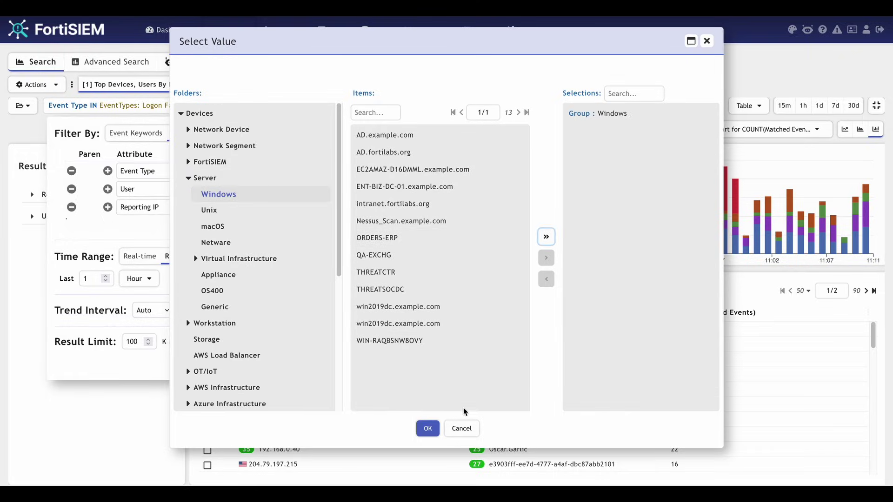
pyautogui.click(427, 429)
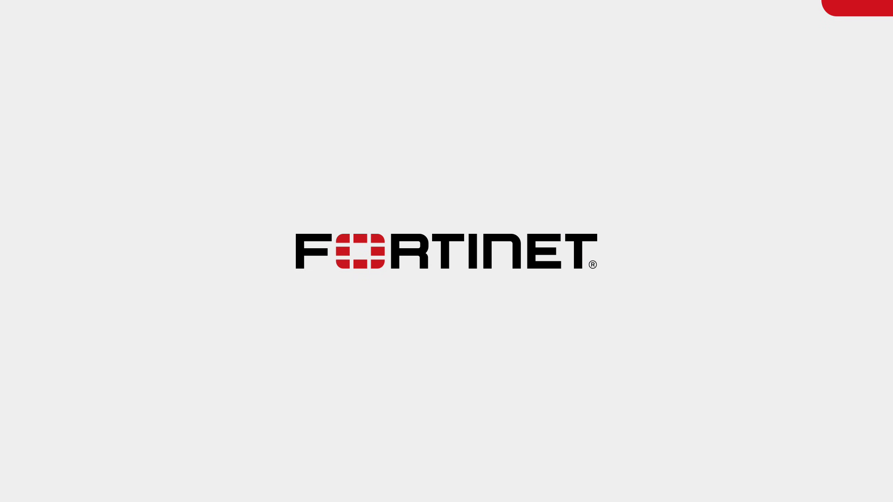